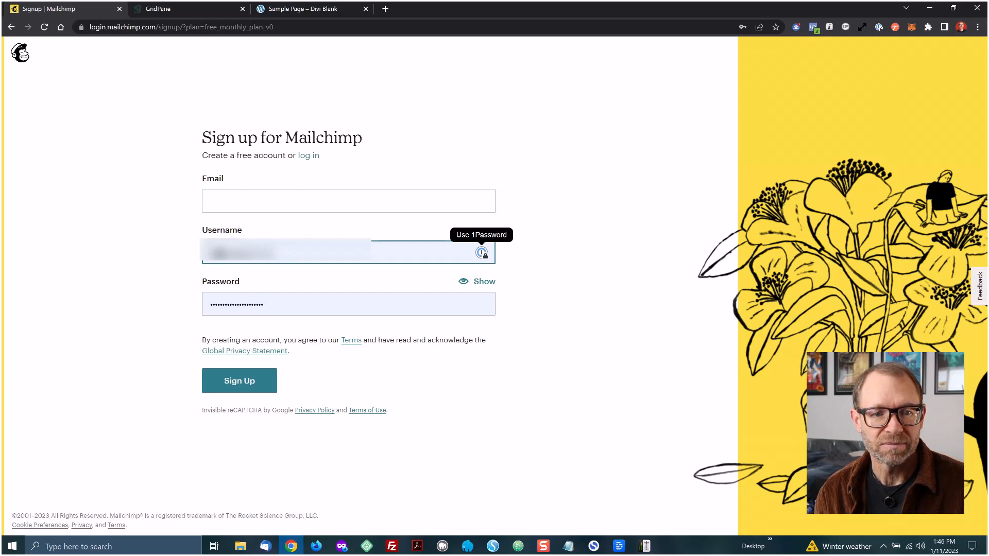
Clear the prefilled username, enter the account e-mail address, and reuse the same address as the username
key(BackSpace)
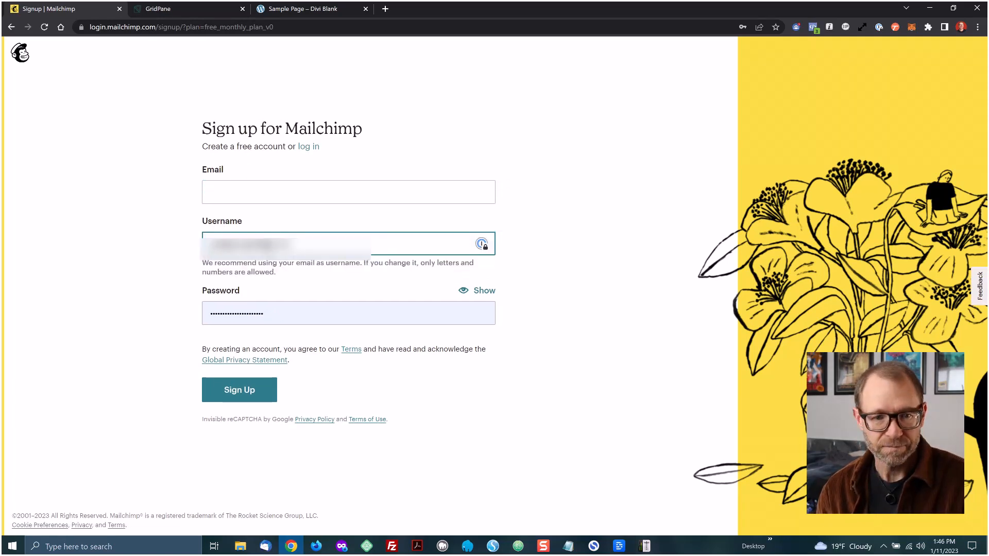
drag(290, 244, 209, 243)
key(BackSpace)
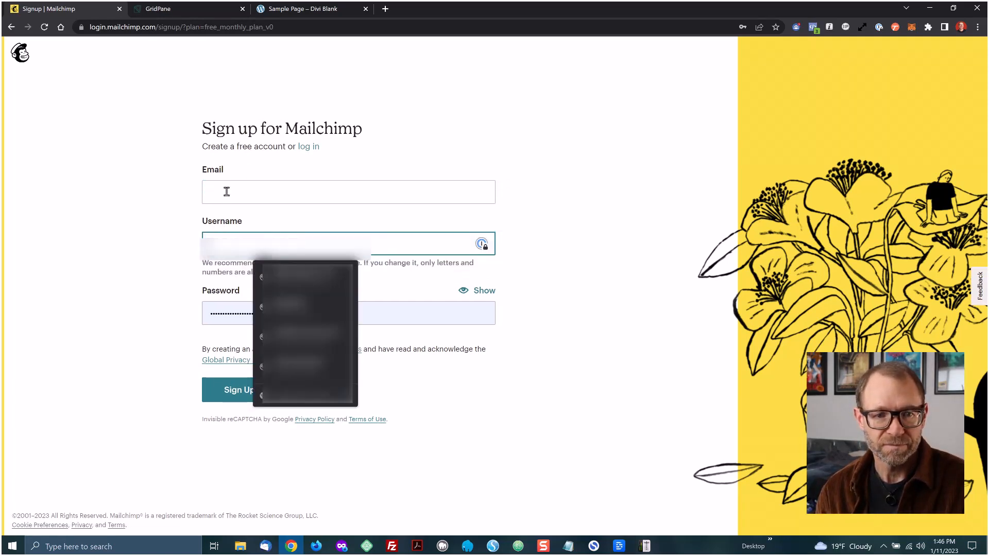
click(226, 192)
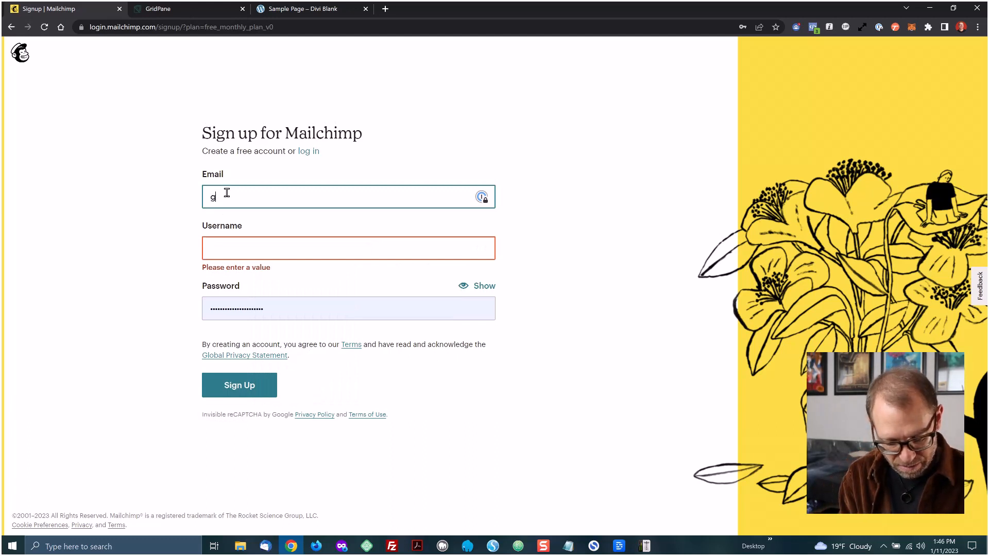
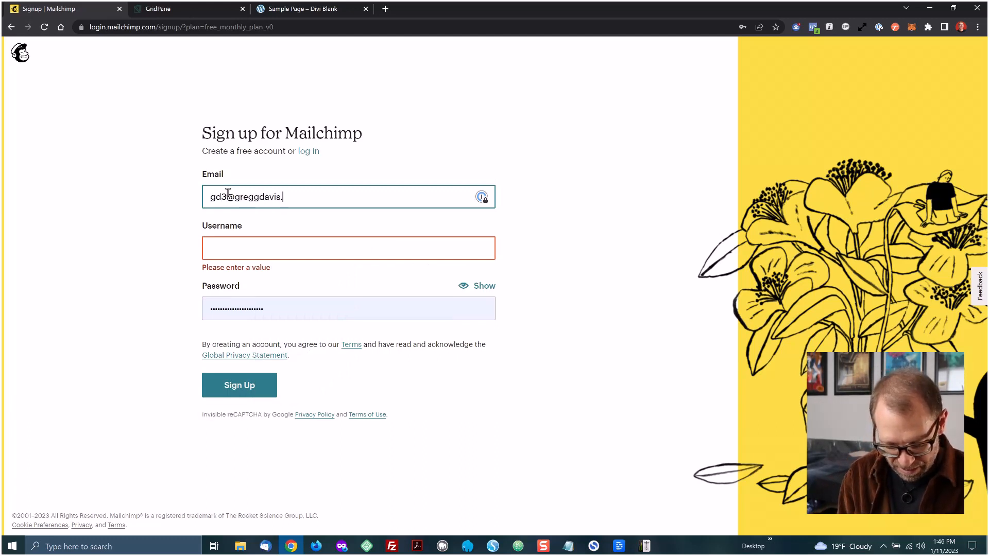
click(234, 254)
key(ctrl+v)
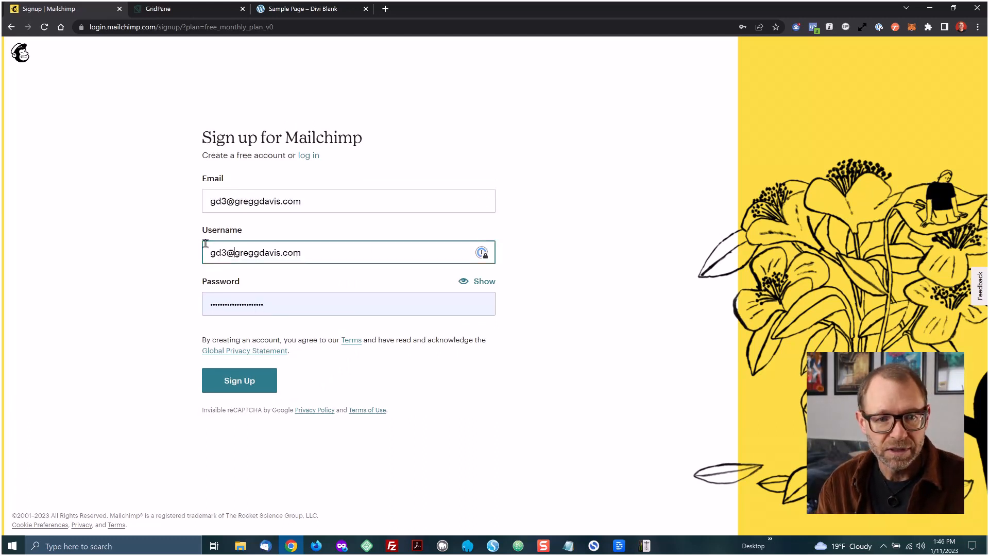
Replace the prefilled password with a new account password and submit the sign-up form
click(254, 304)
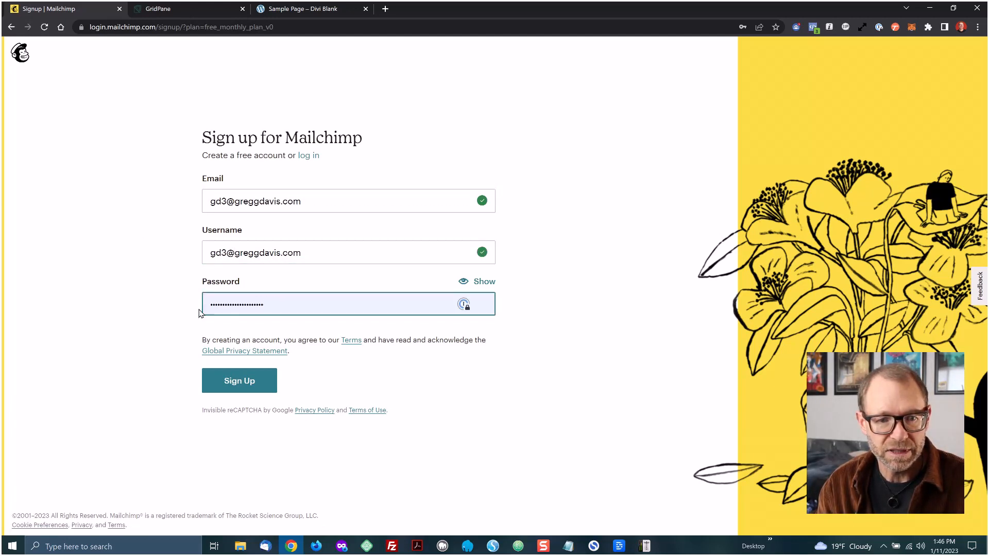
text(•••)
drag(280, 307, 204, 305)
key(BackSpace)
text(••••)
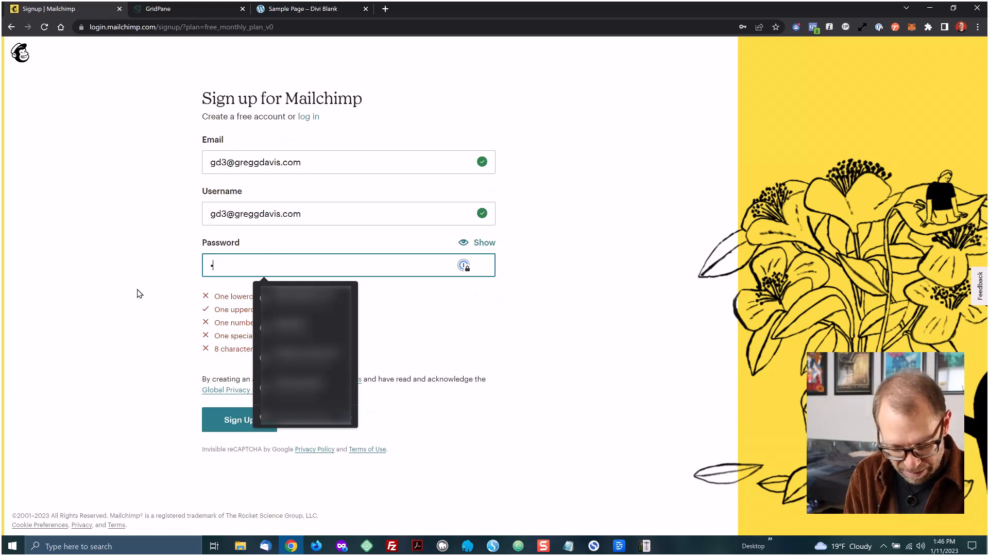
text(•••••••••)
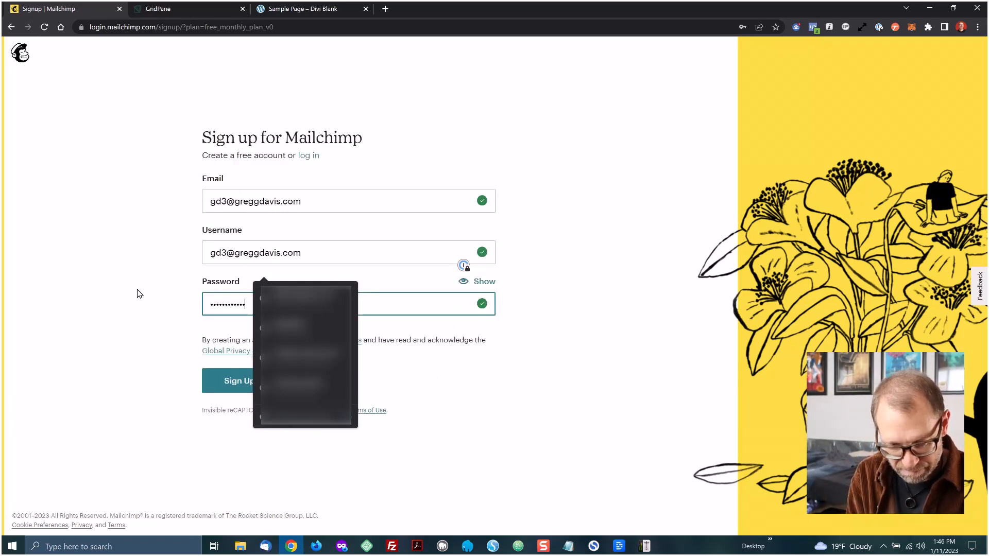
click(179, 454)
click(238, 385)
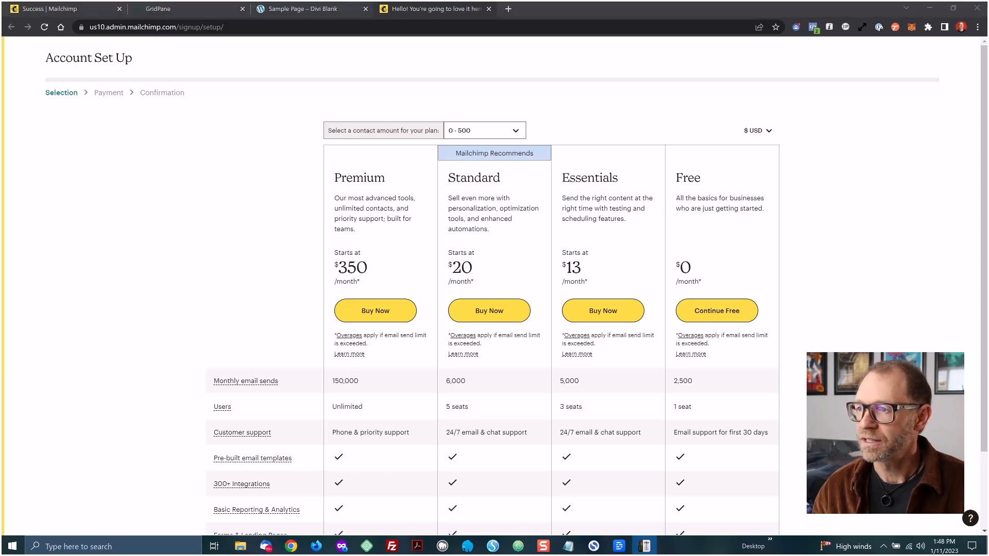
Continue with the Free plan and enter your first name, last name and business name LeverageWP
click(741, 311)
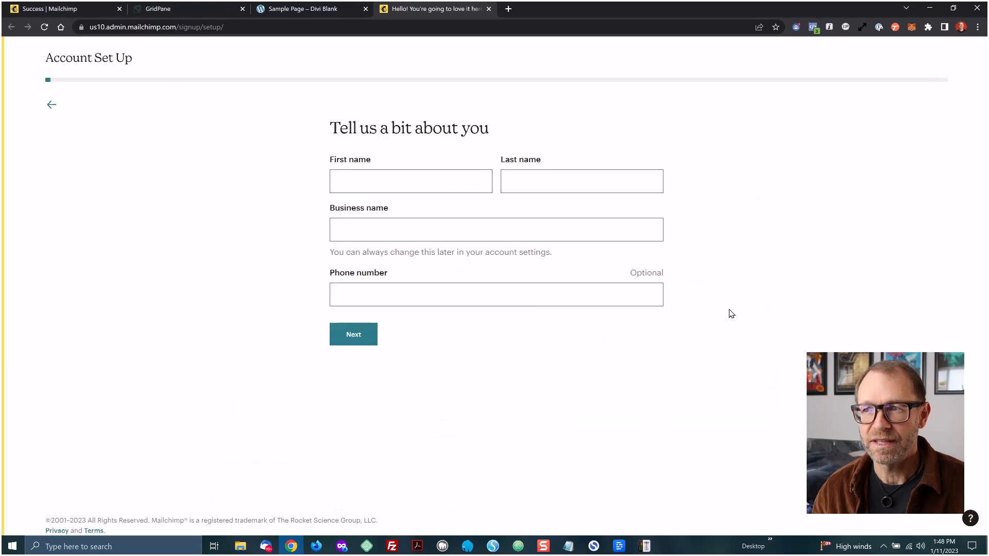
click(387, 180)
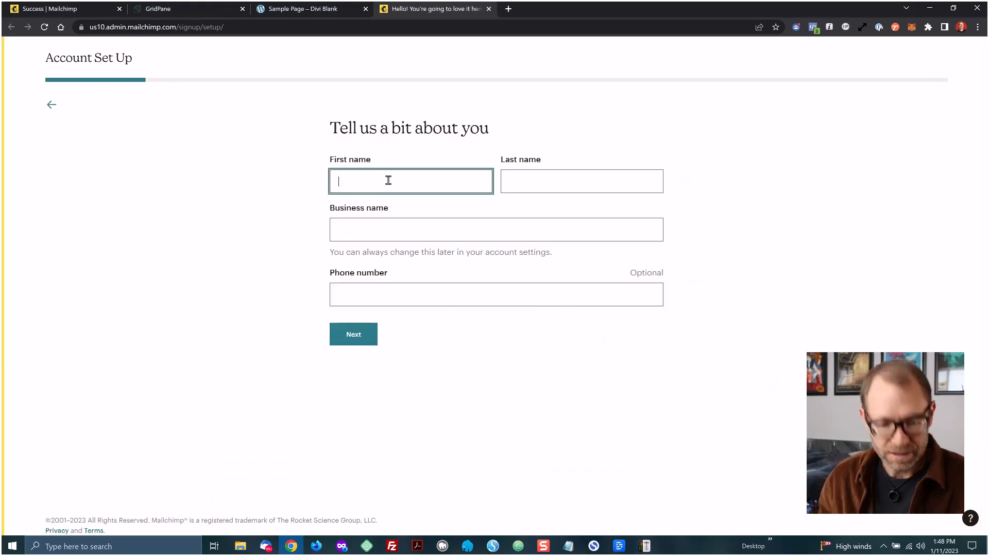
key(Tab)
text(Davis)
key(Tab)
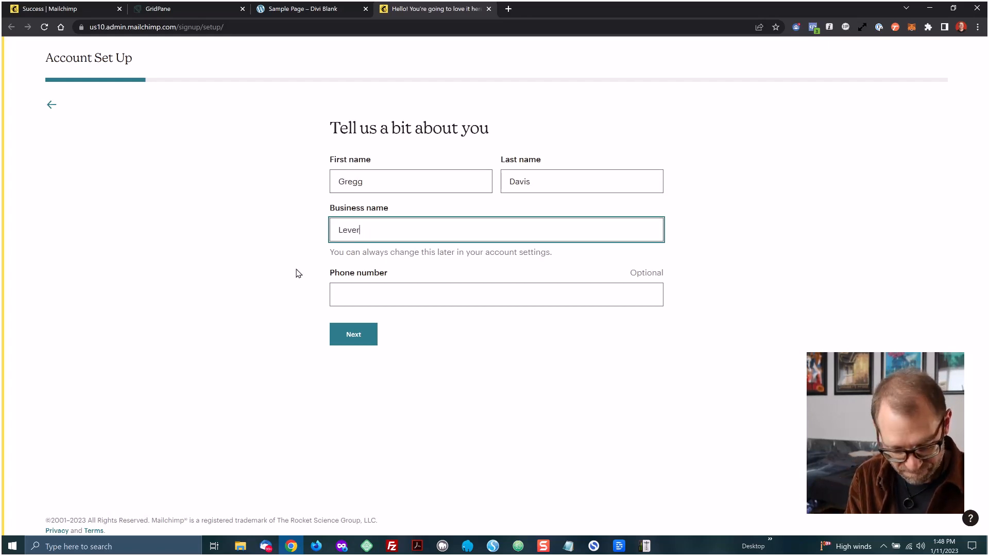
click(353, 335)
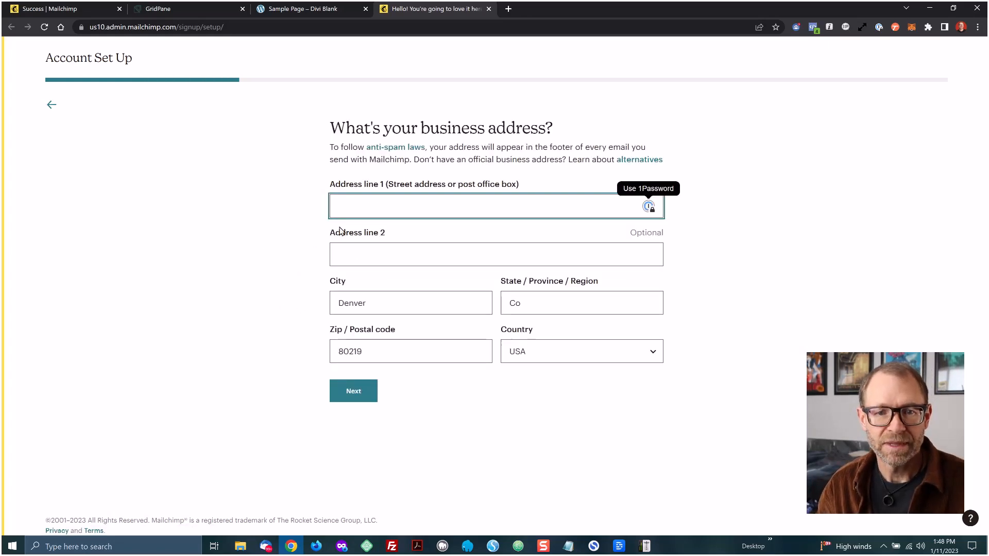
Fill in the business street address, city, state and postal code, then continue
text(...)
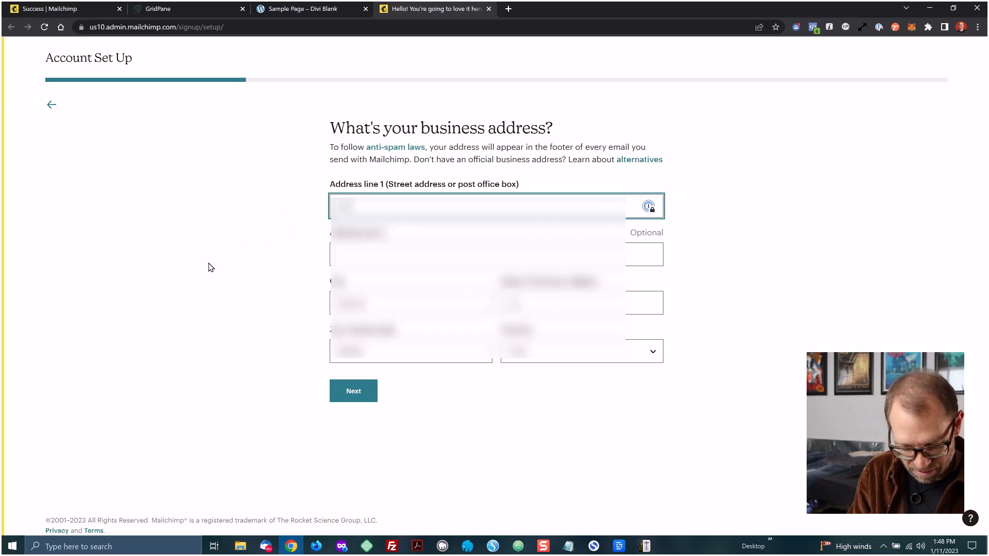
key(Tab)
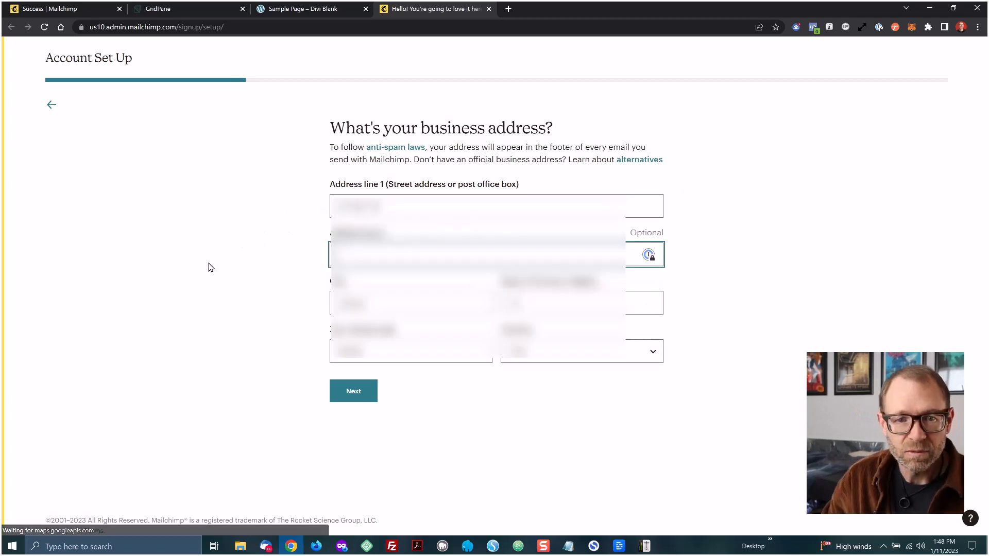
click(376, 305)
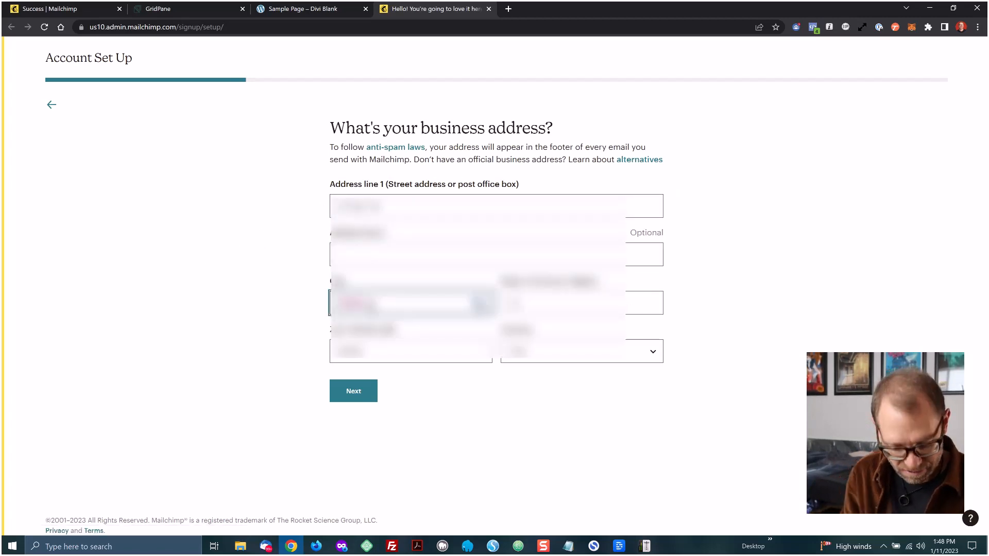
text(...)
key(Tab)
key(Tab)
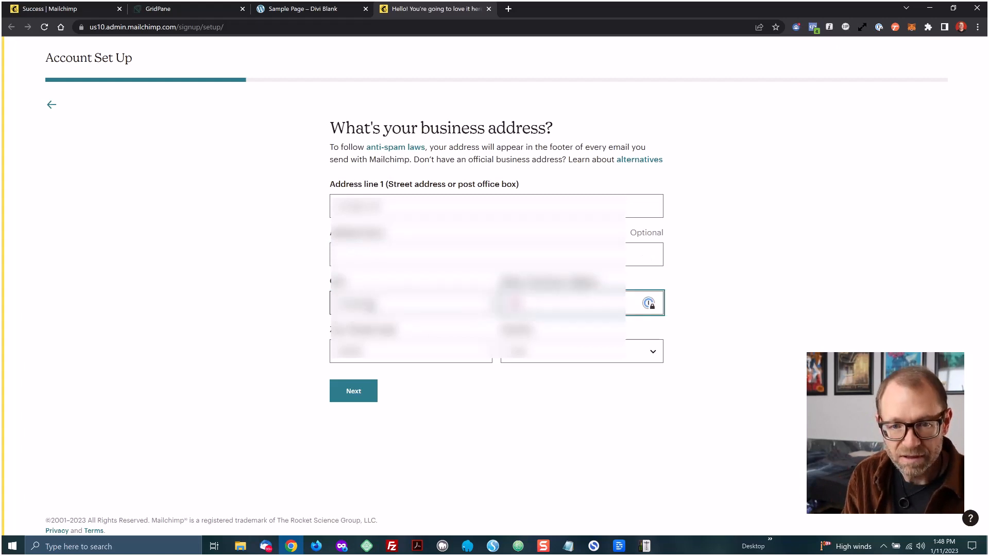
text(...)
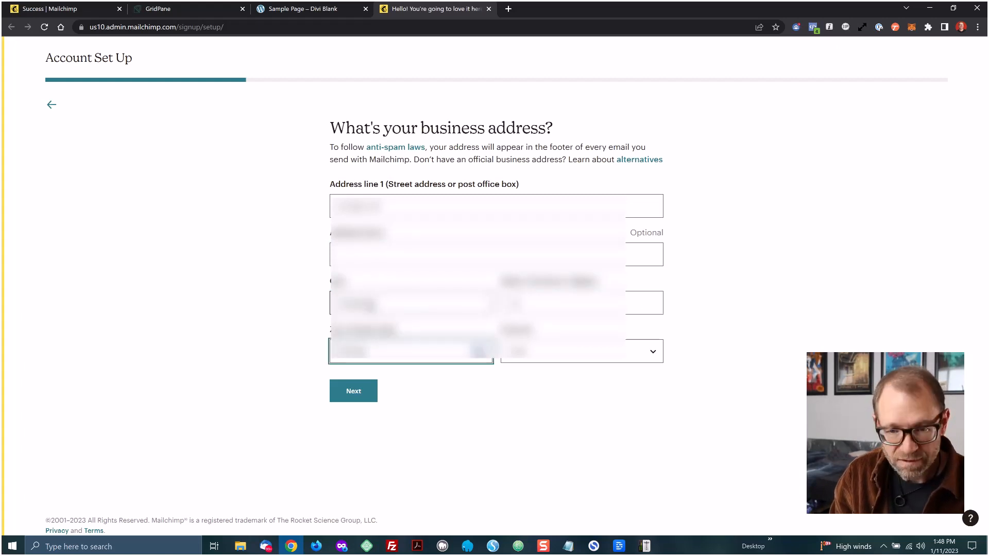
click(277, 313)
click(333, 388)
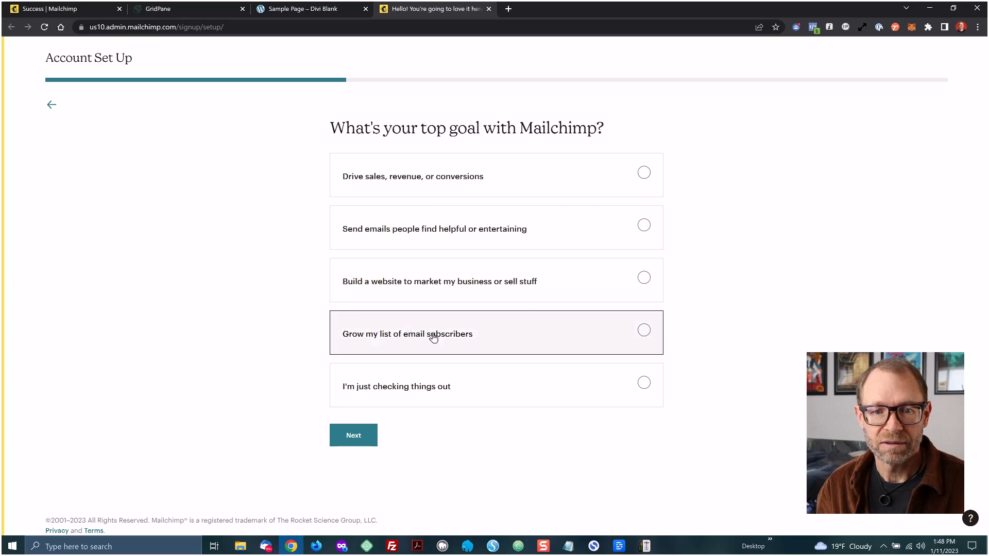
Set the top goal to growing the email subscriber list and the subscriber count to none yet
click(515, 332)
click(356, 435)
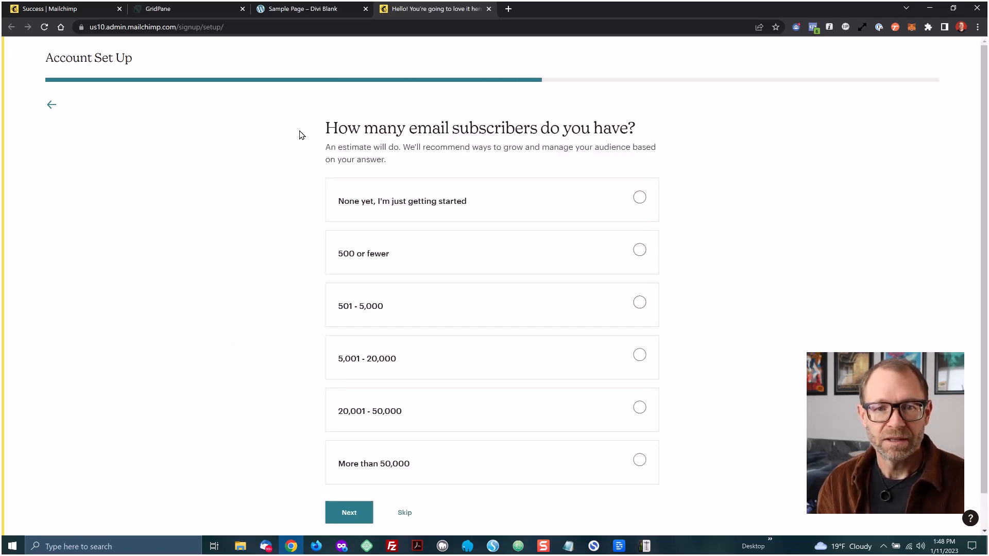
click(469, 206)
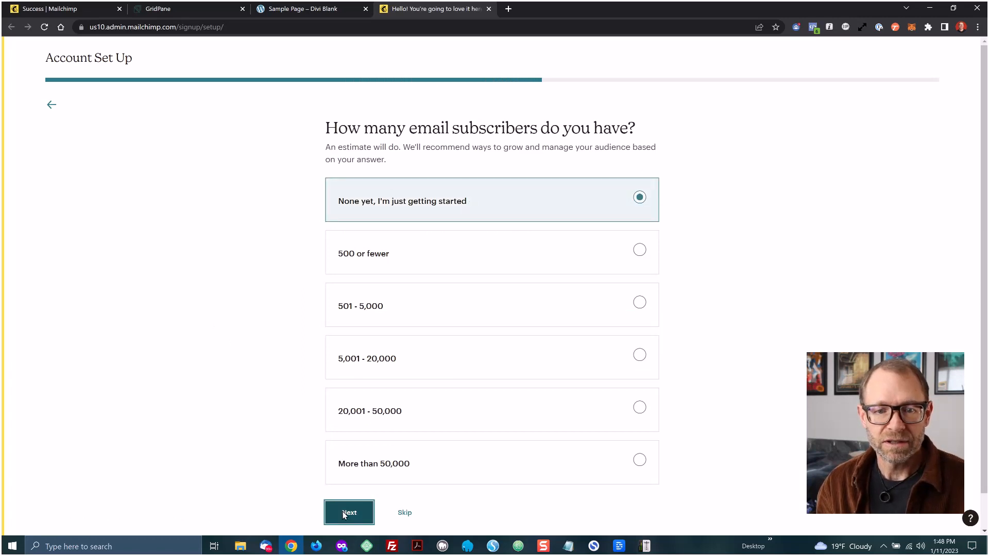
click(342, 511)
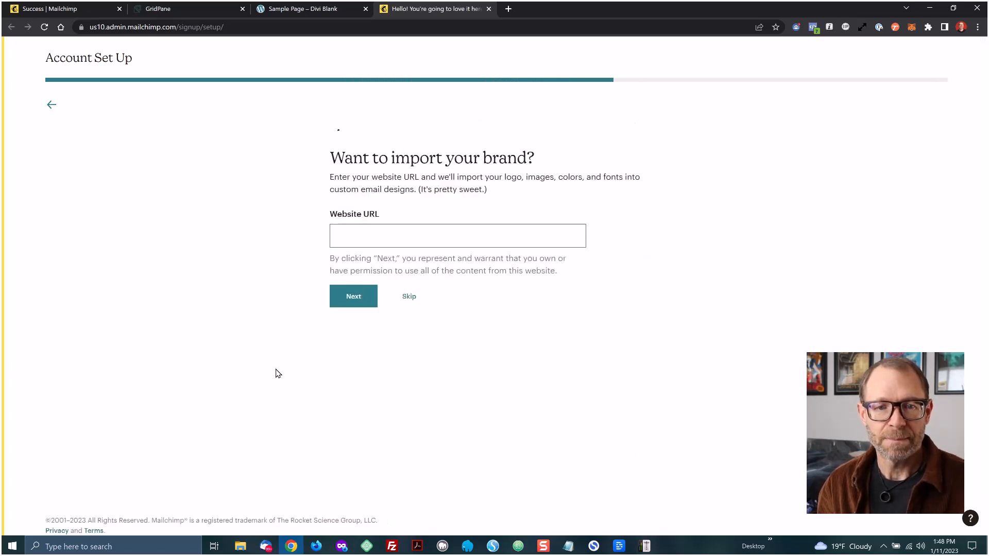
Enter website.com as the website URL for brand import and continue
click(369, 239)
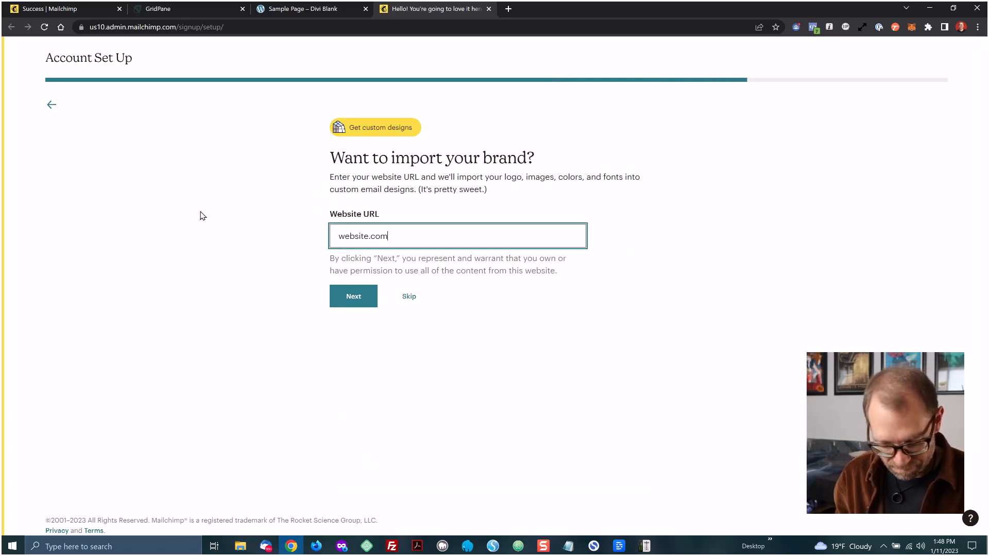
click(342, 302)
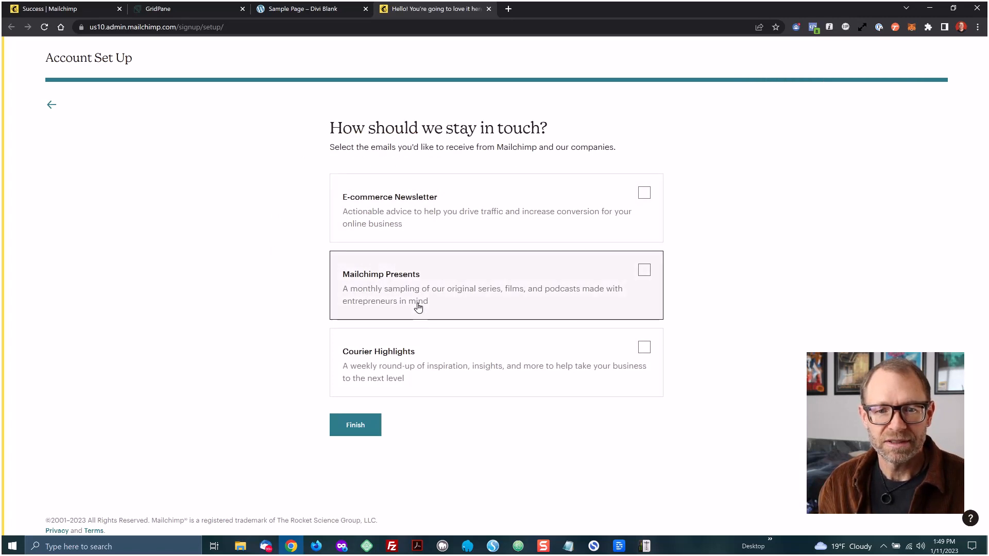
Opt in only to the Mailchimp Presents emails and finish the account setup
click(446, 292)
click(355, 424)
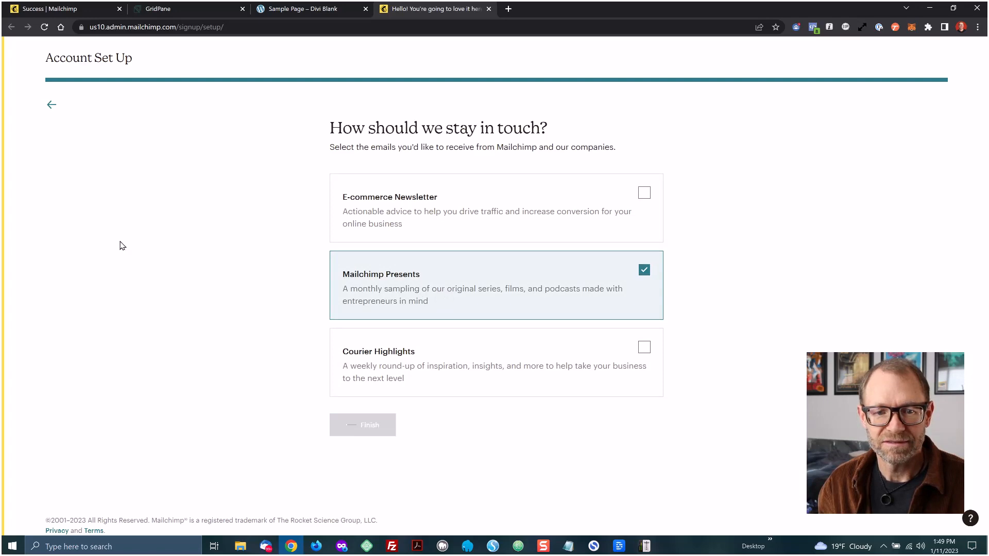
click(225, 282)
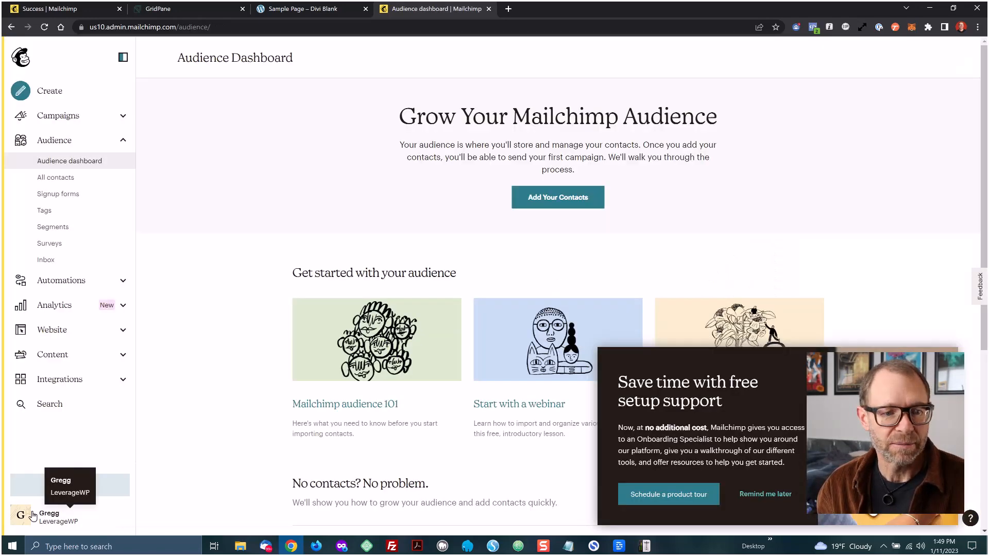
Open the API keys page from the account and billing settings
click(21, 517)
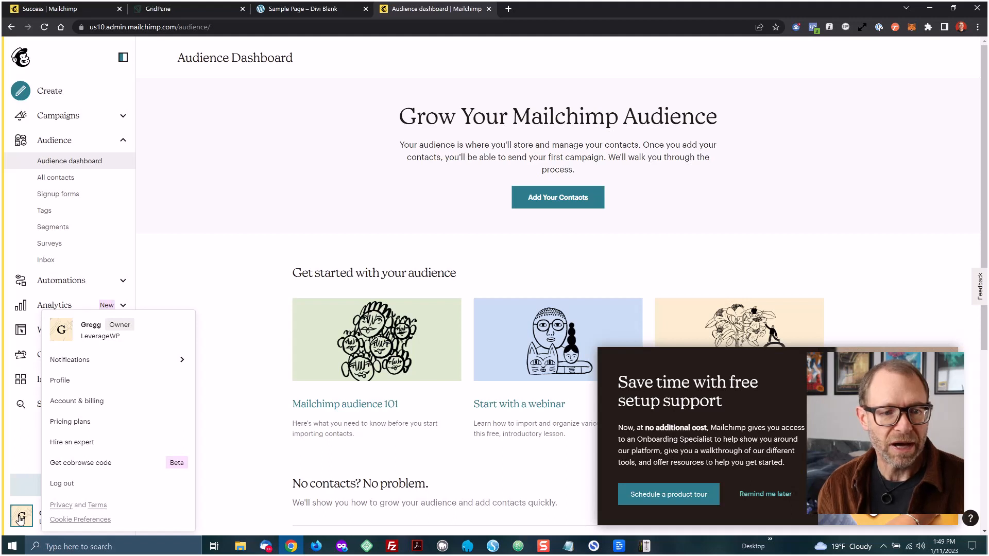
click(83, 402)
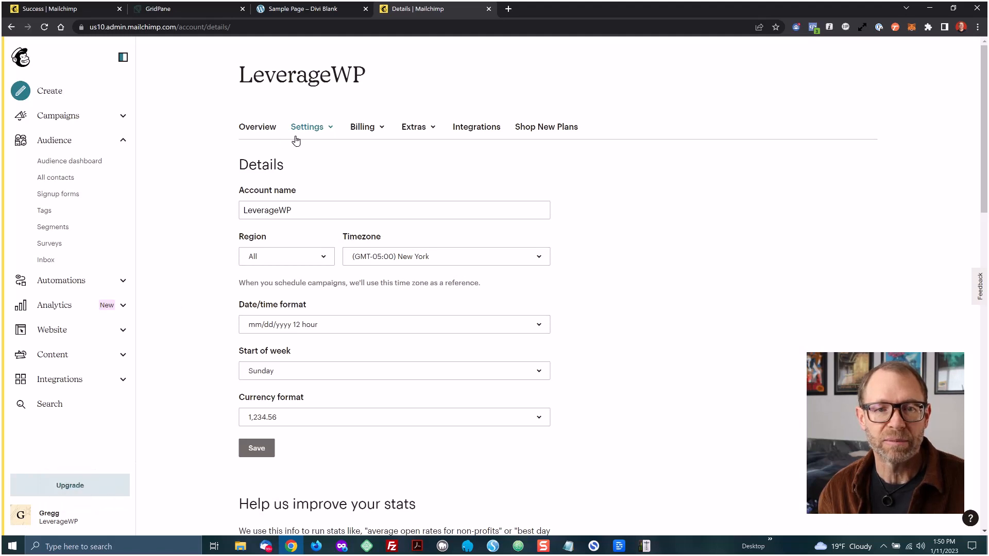
click(419, 128)
click(421, 176)
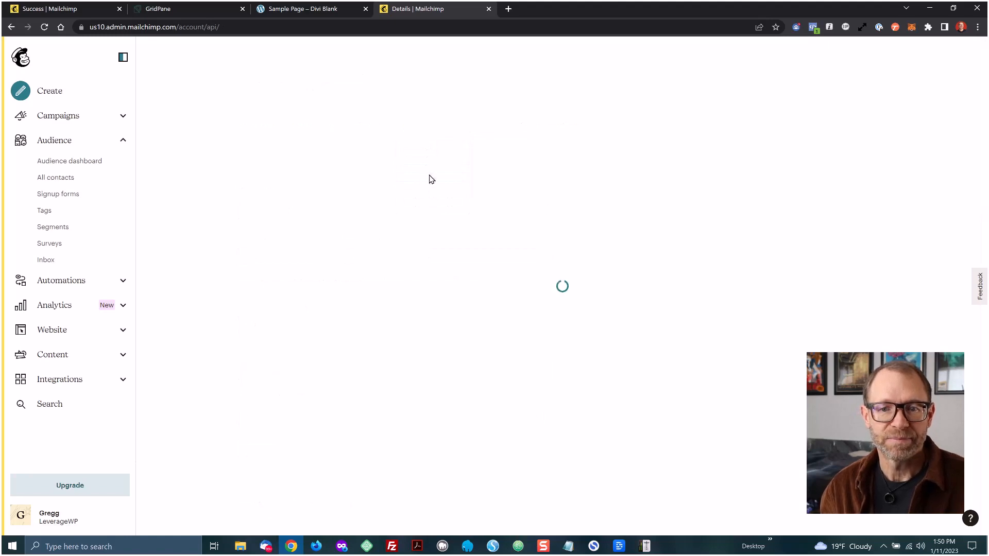
scroll(426, 203, down, 2)
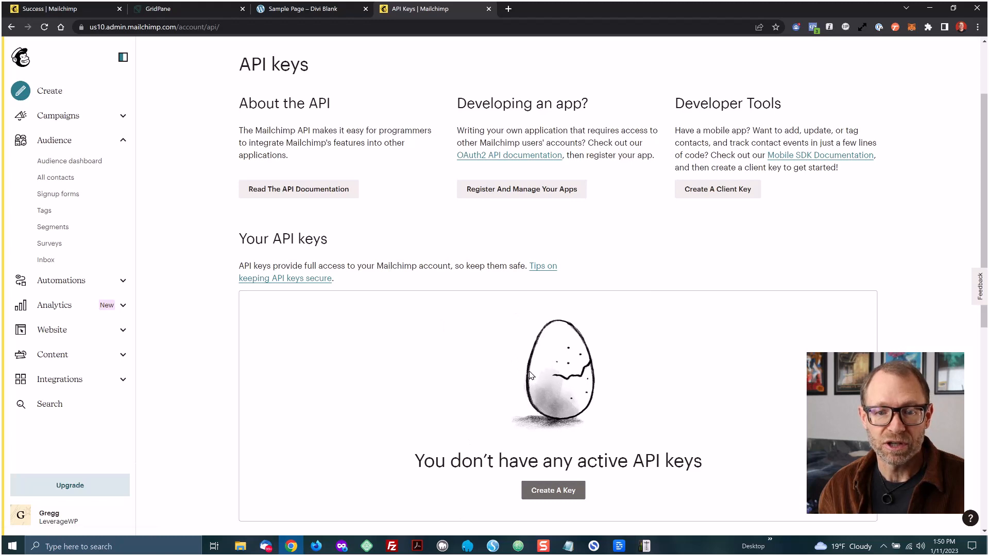
Create a new API key and select it for copying
click(555, 491)
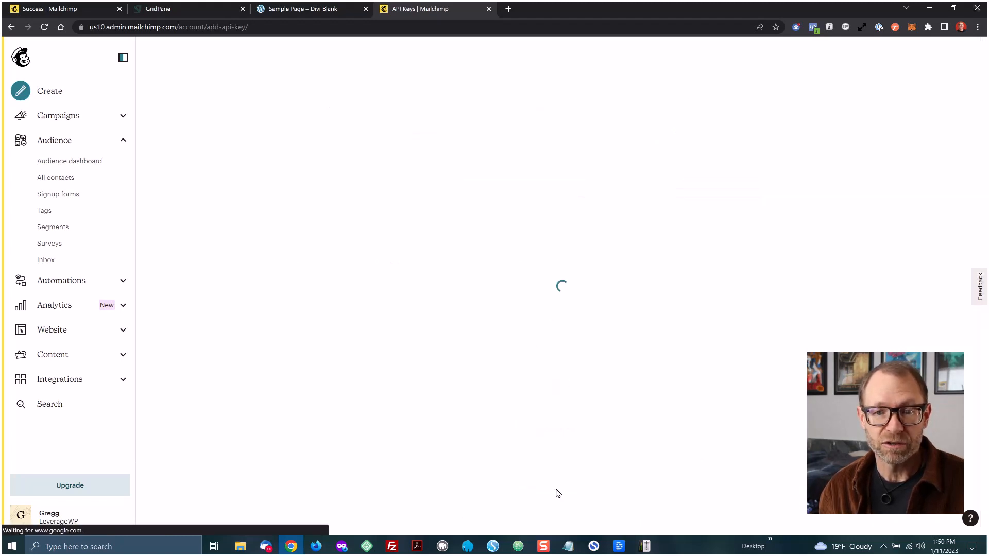
scroll(560, 464, down, 4)
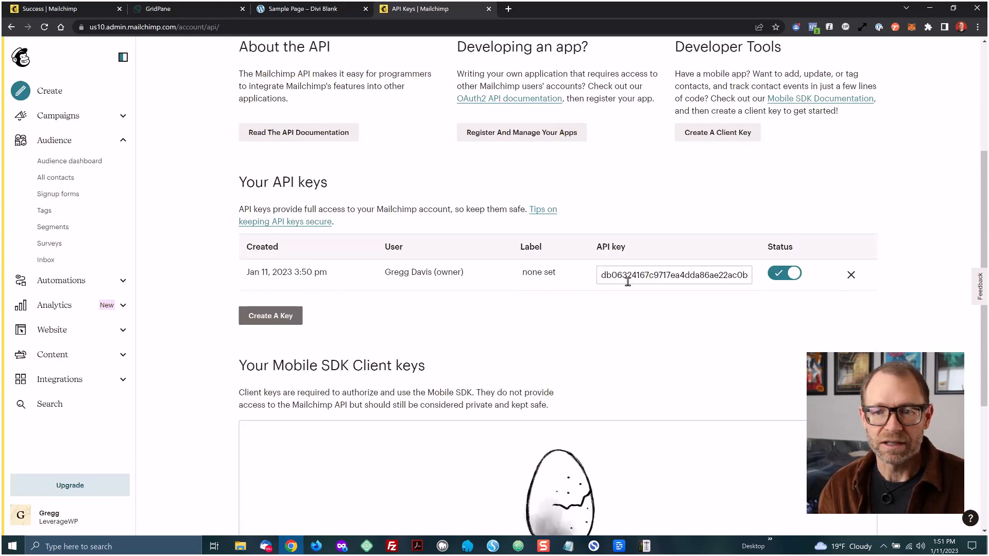
click(632, 278)
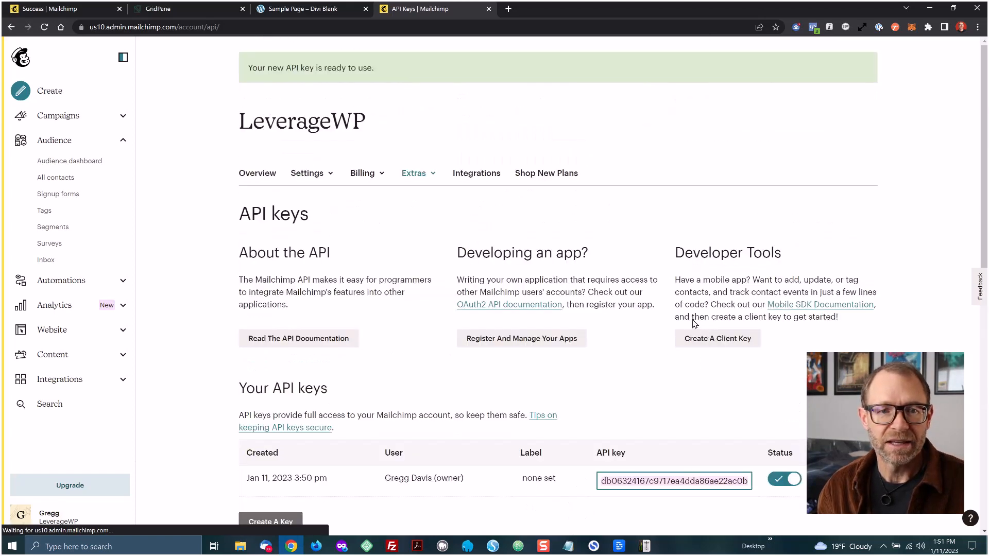
Switch to the Divi sample page tab and browse down to the subscribe section
click(298, 14)
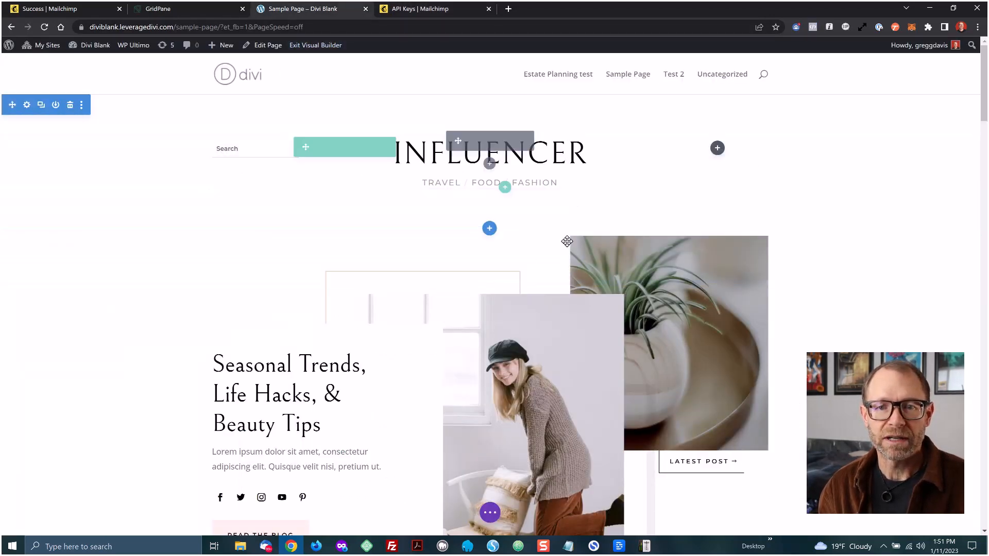
scroll(878, 328, down, 7)
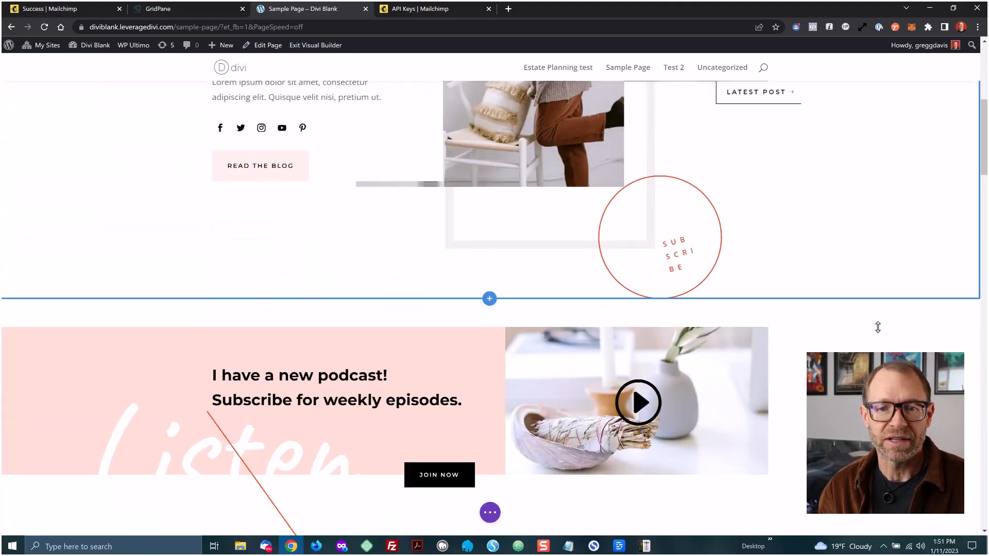
Open the settings of the Email Optin module in the Join My Newsletter section
scroll(877, 327, down, 15)
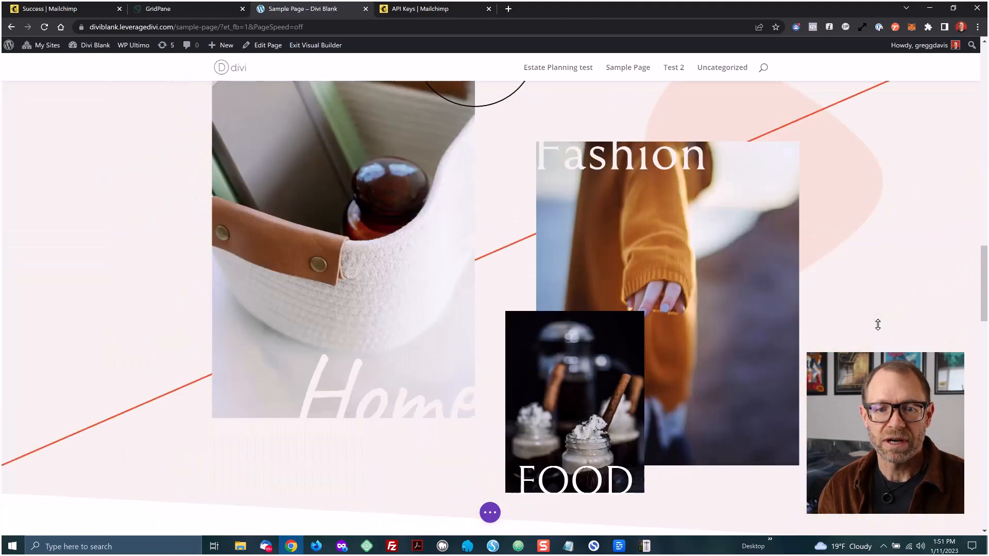
scroll(877, 325, down, 20)
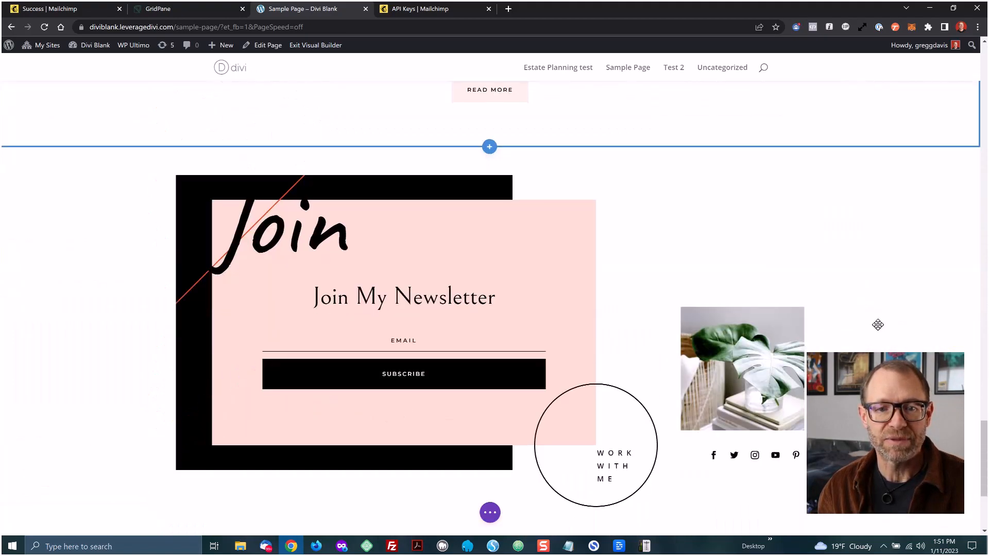
scroll(878, 325, down, 3)
scroll(877, 324, up, 2)
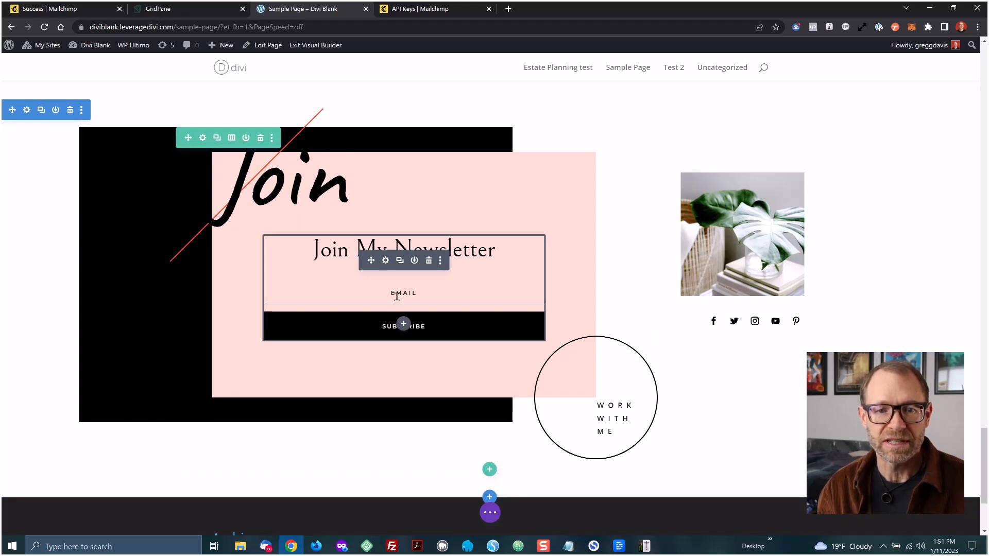
click(385, 261)
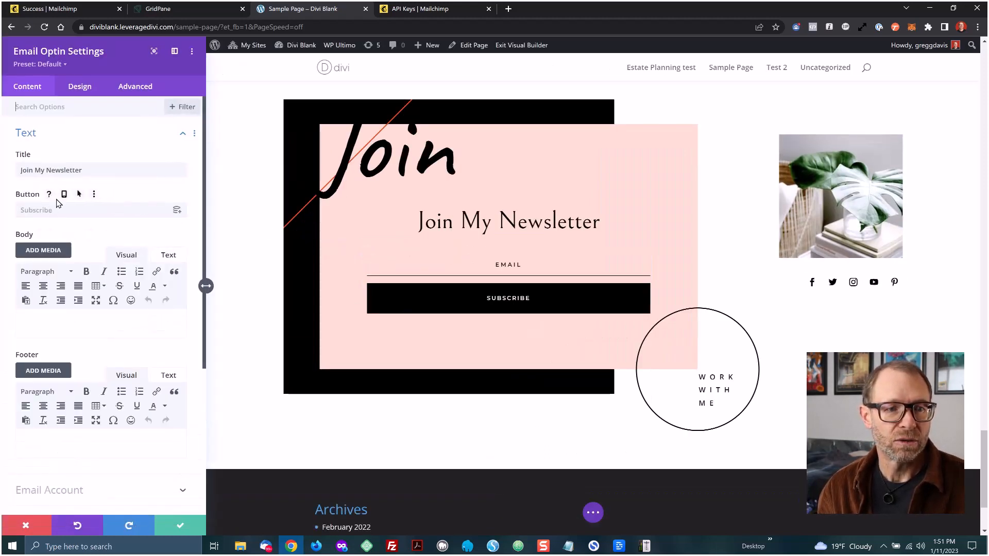
Open the module's Email Account section and enter Mailchimp as the account name
scroll(78, 250, down, 5)
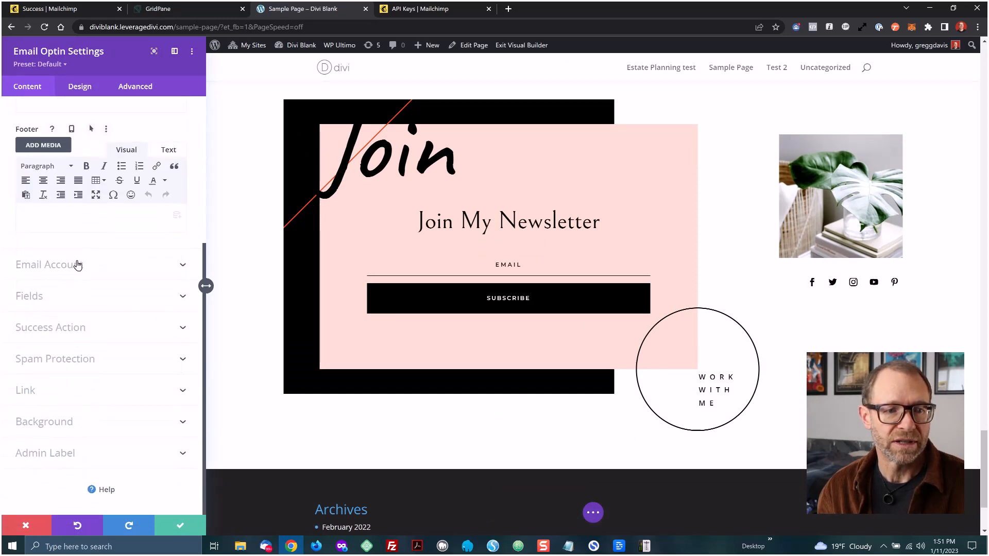
click(77, 265)
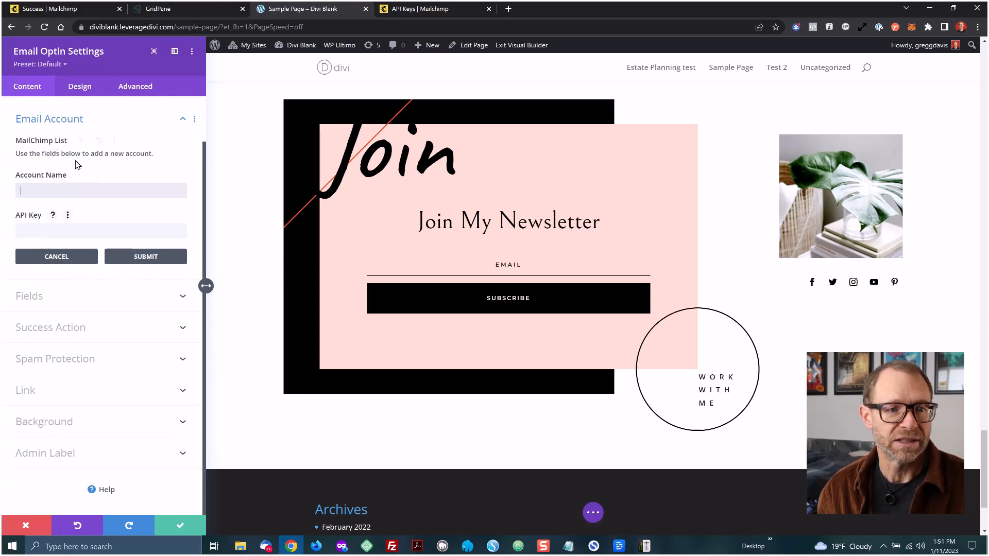
scroll(57, 206, up, 1)
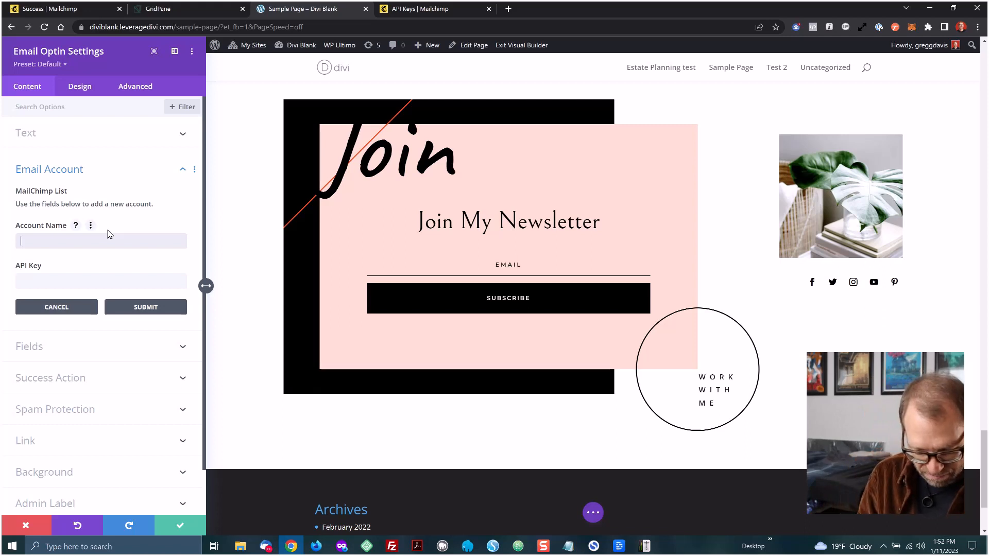
text(Mailchimp)
Paste the Mailchimp API key into the account's API key field and submit the new account
click(59, 279)
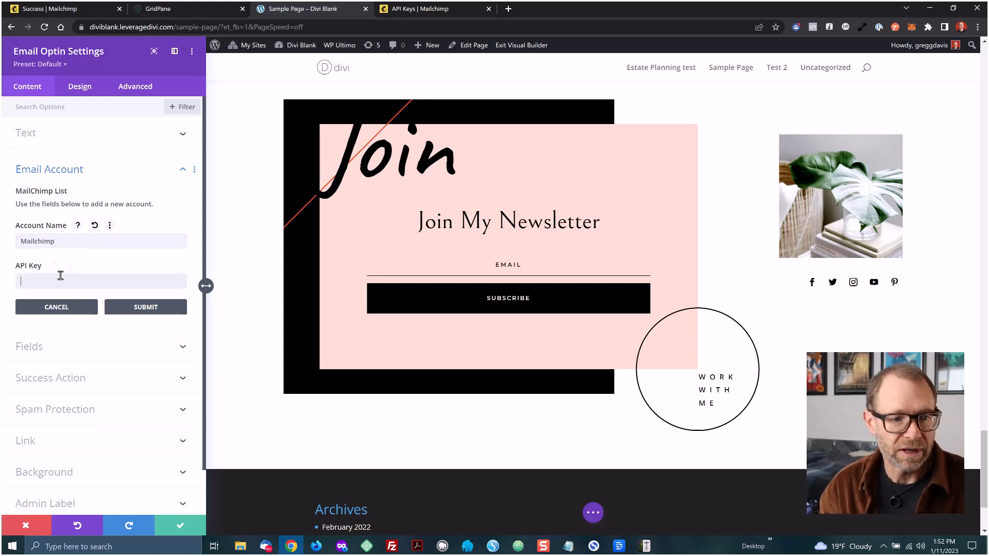
key(ctrl+v)
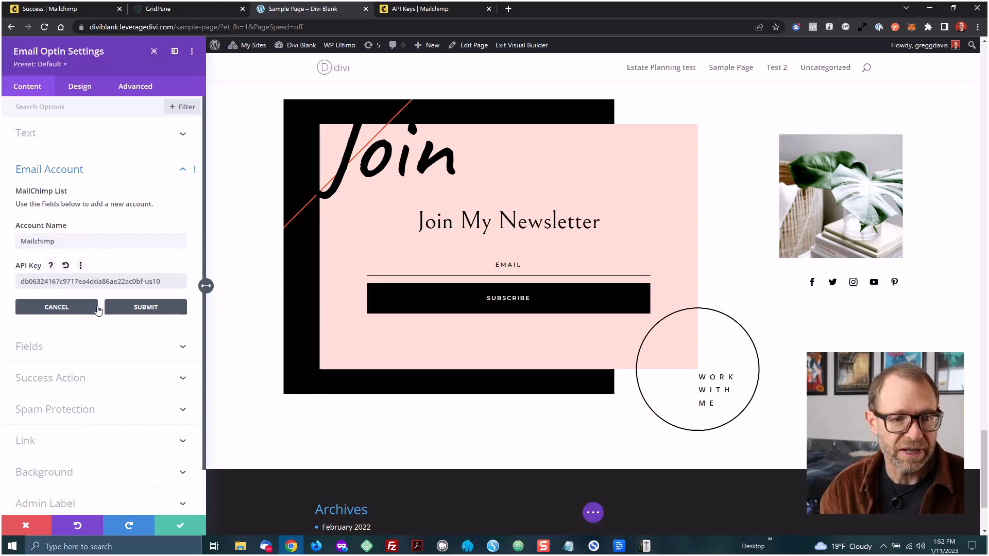
click(142, 307)
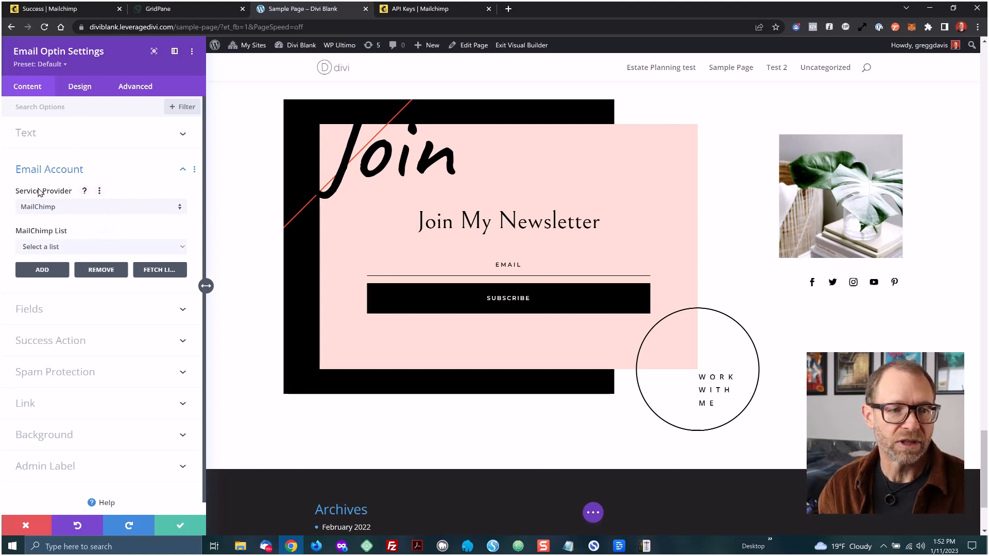
Choose MailChimp as the service provider and LeverageWP as the list, then save the module settings
click(179, 207)
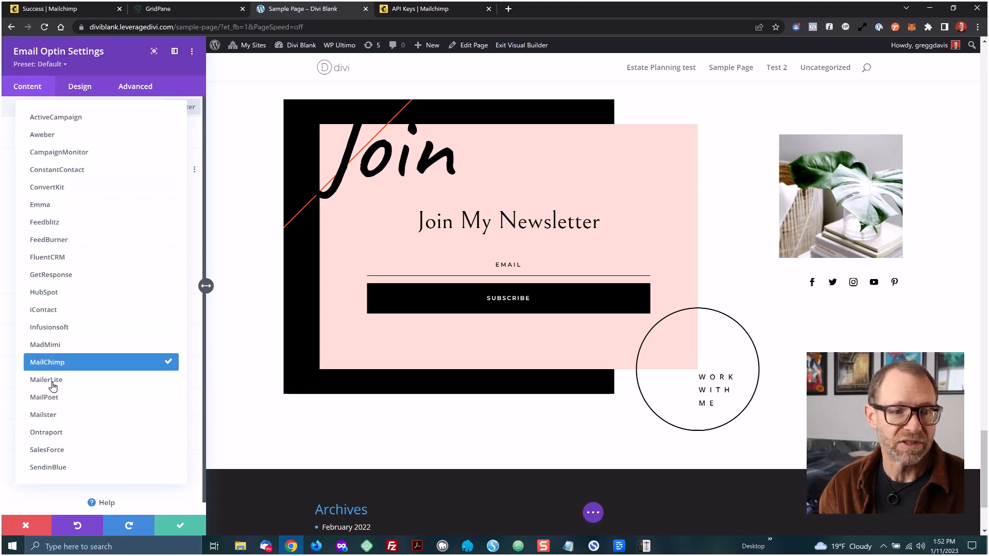
click(57, 363)
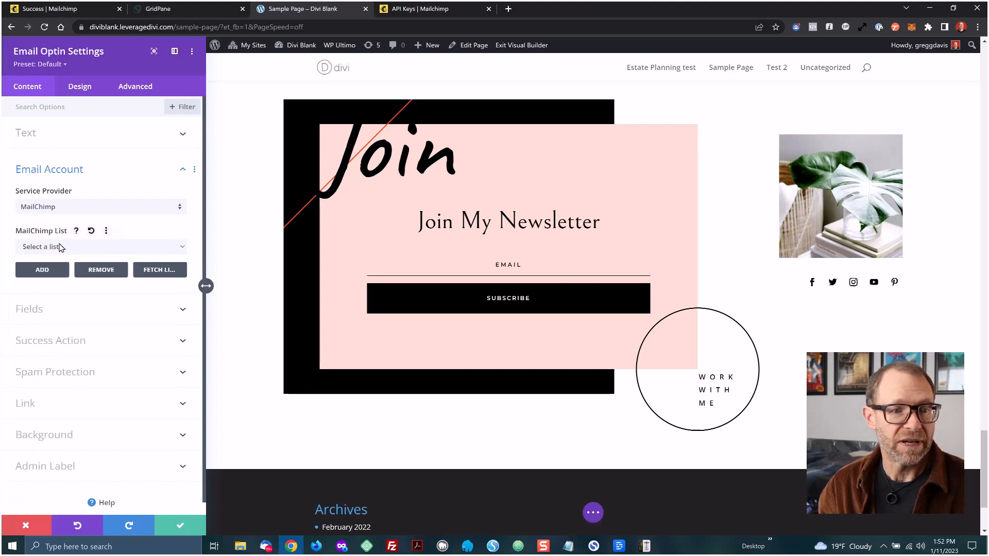
click(112, 247)
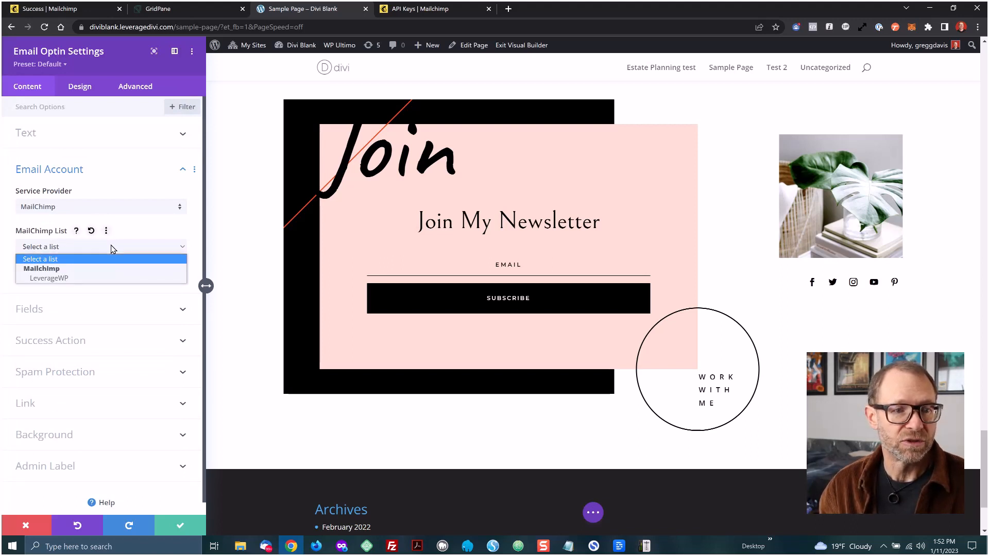
click(64, 279)
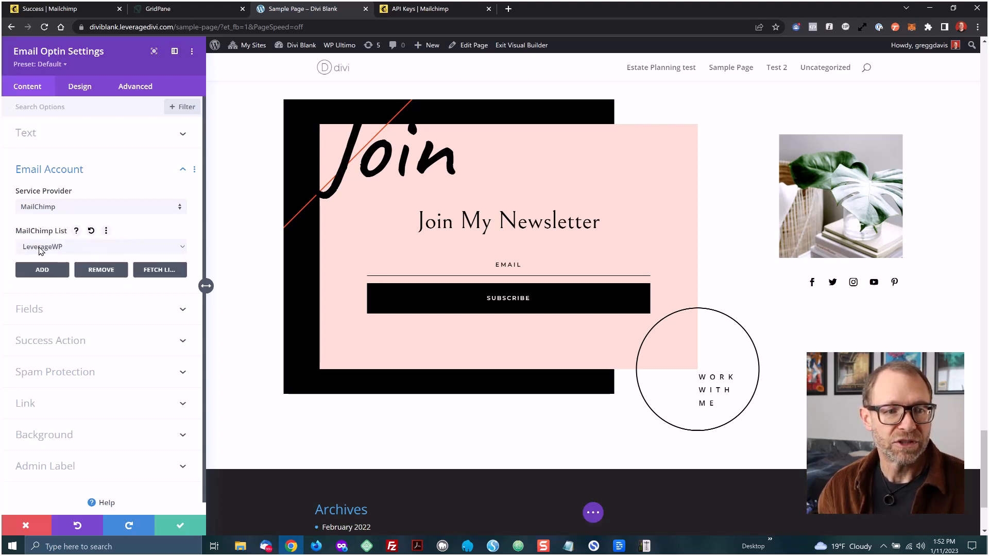
click(179, 526)
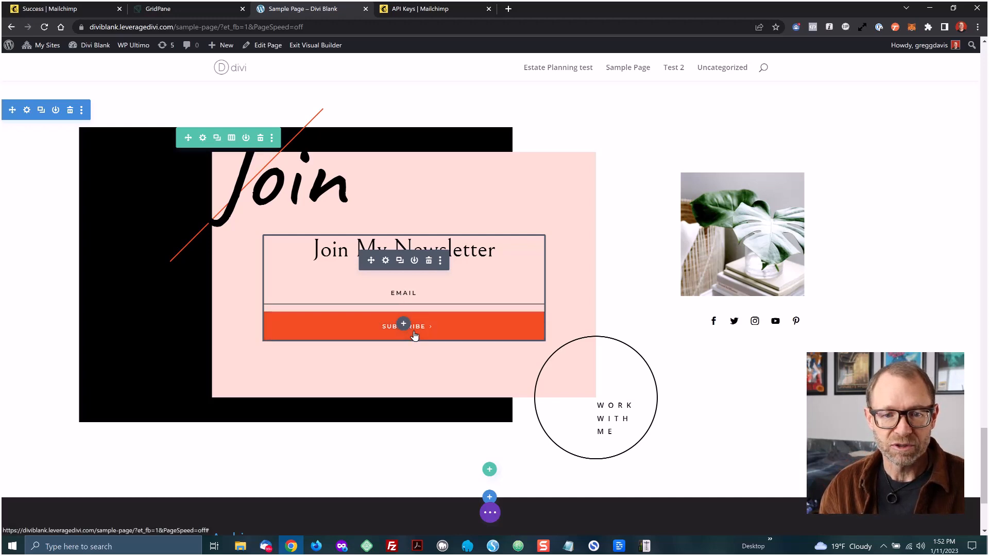
Review the audience's contact list in the Mailchimp tab and return to the sample page tab
key(ctrl+Tab)
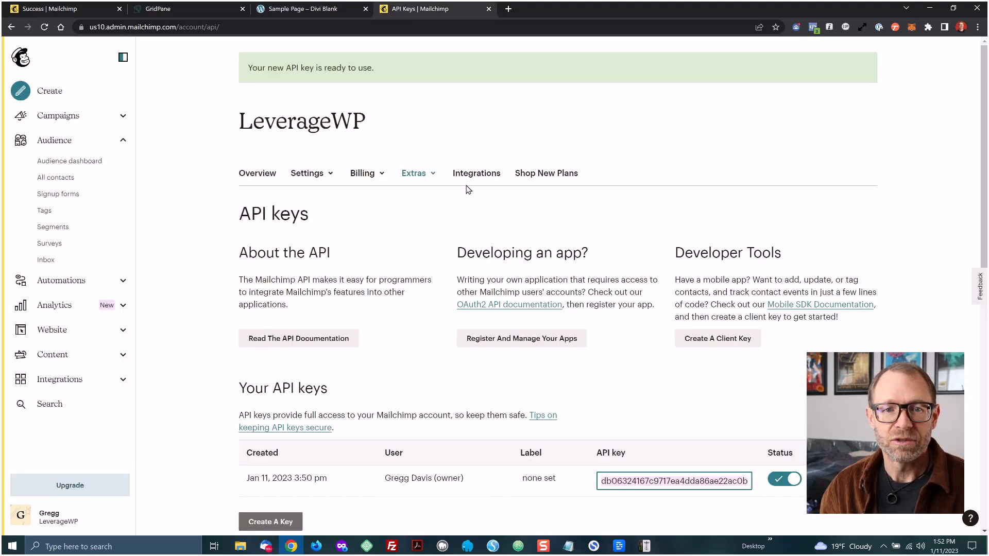
click(56, 180)
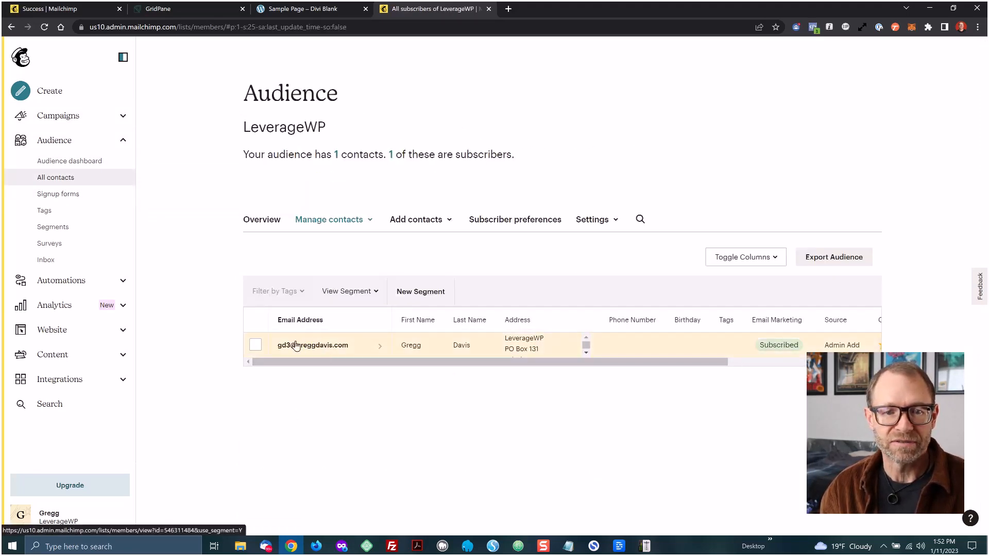
click(291, 7)
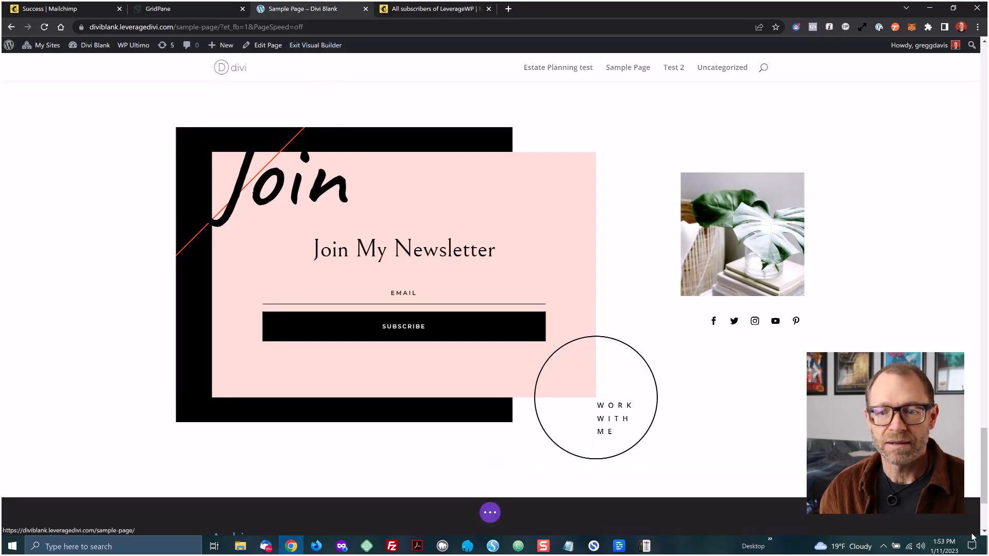
Exit the Visual Builder and go down to the newsletter signup form on the live page
click(490, 512)
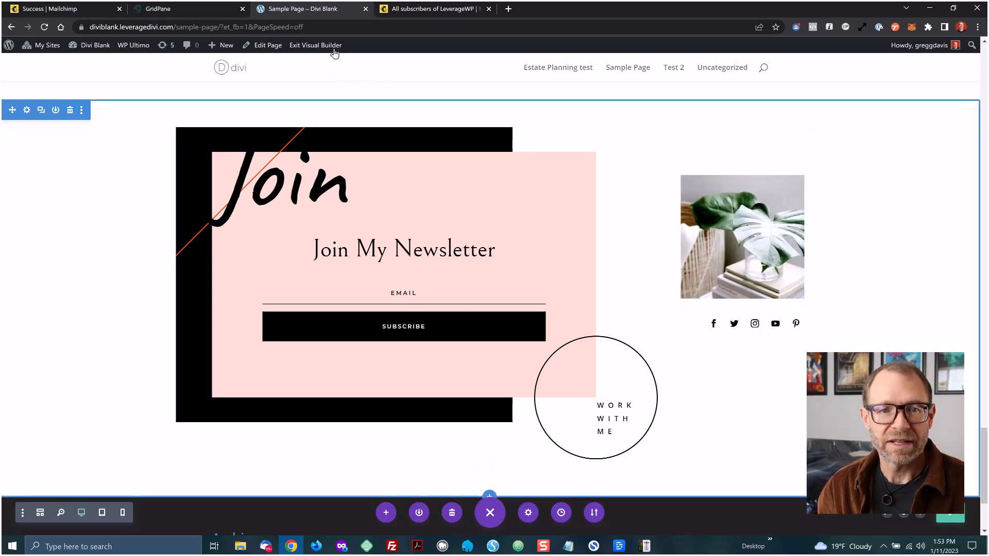
click(334, 47)
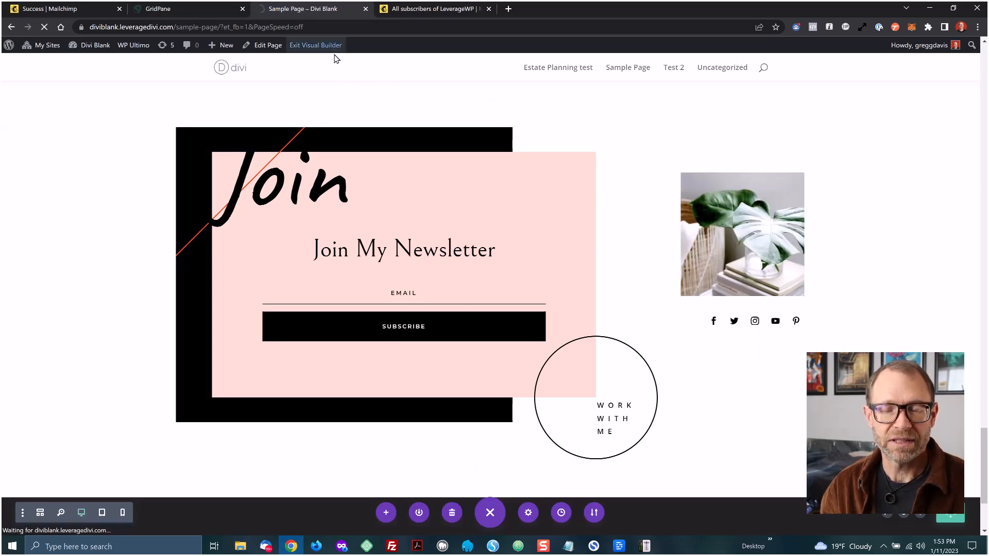
scroll(321, 278, down, 8)
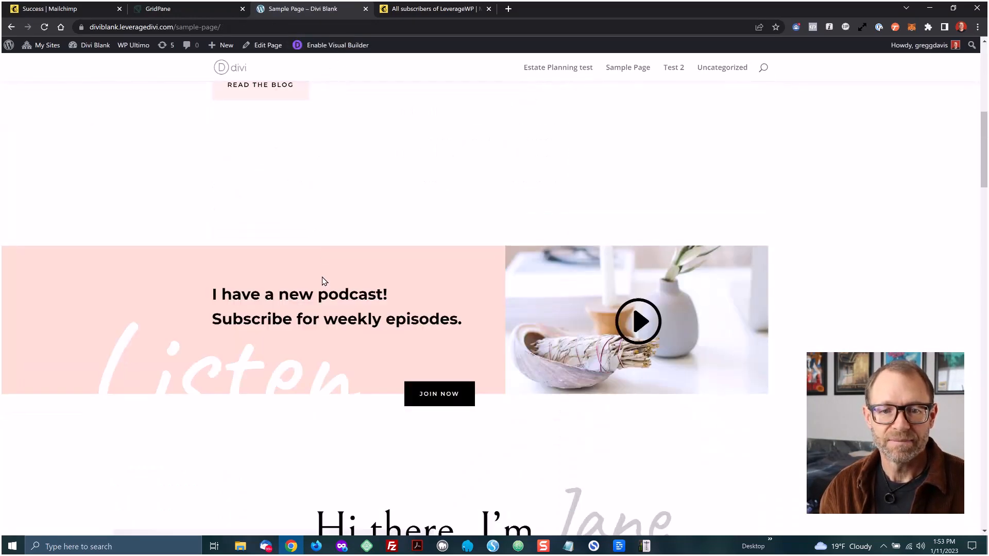
scroll(323, 281, down, 20)
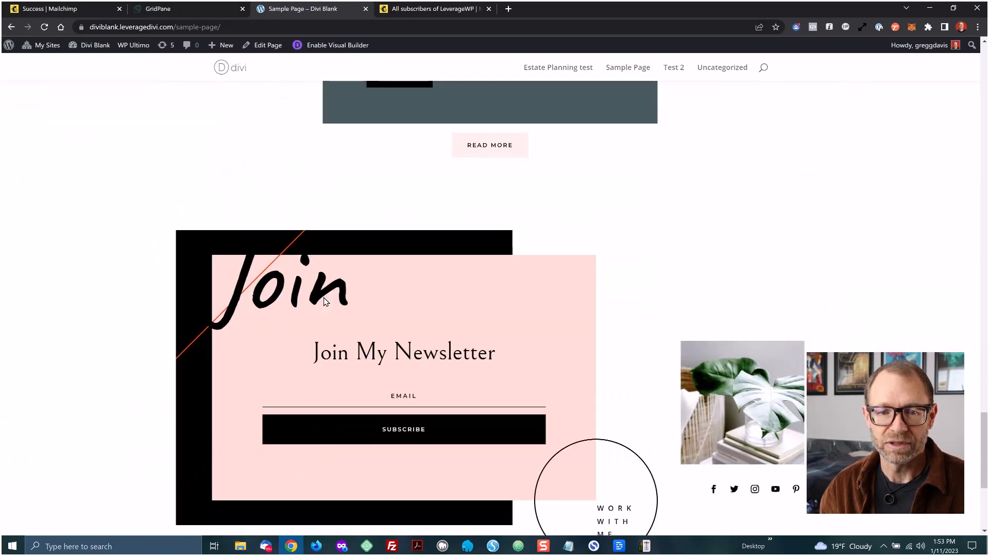
scroll(326, 302, down, 3)
Subscribe through the newsletter form using a test e-mail address
click(390, 242)
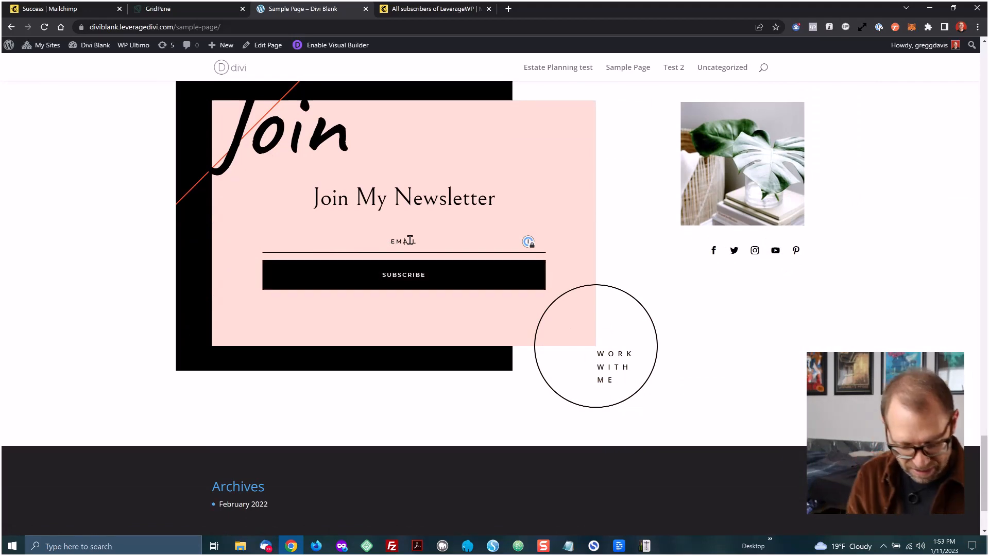
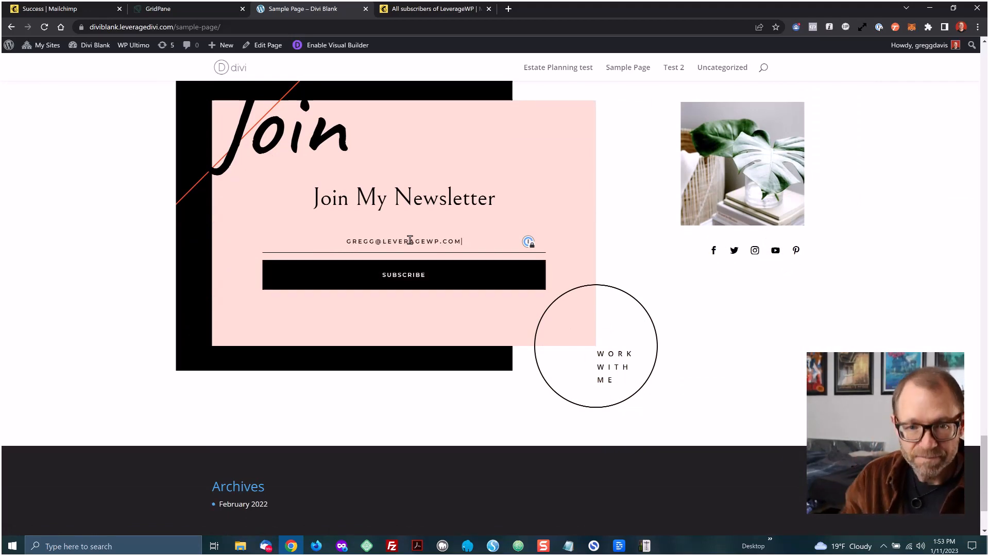
click(404, 274)
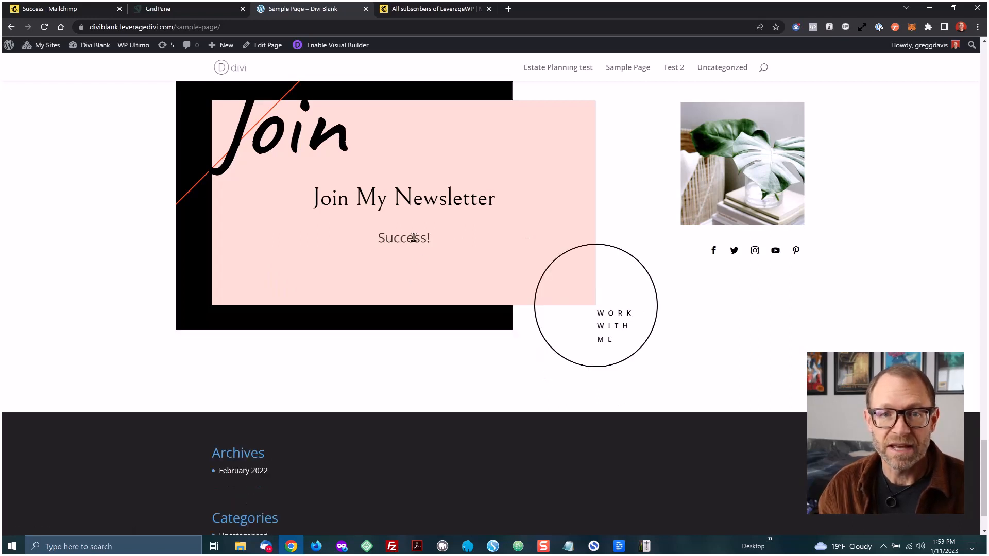
Switch to the Mailchimp tab and reload the audience's contact list
click(422, 9)
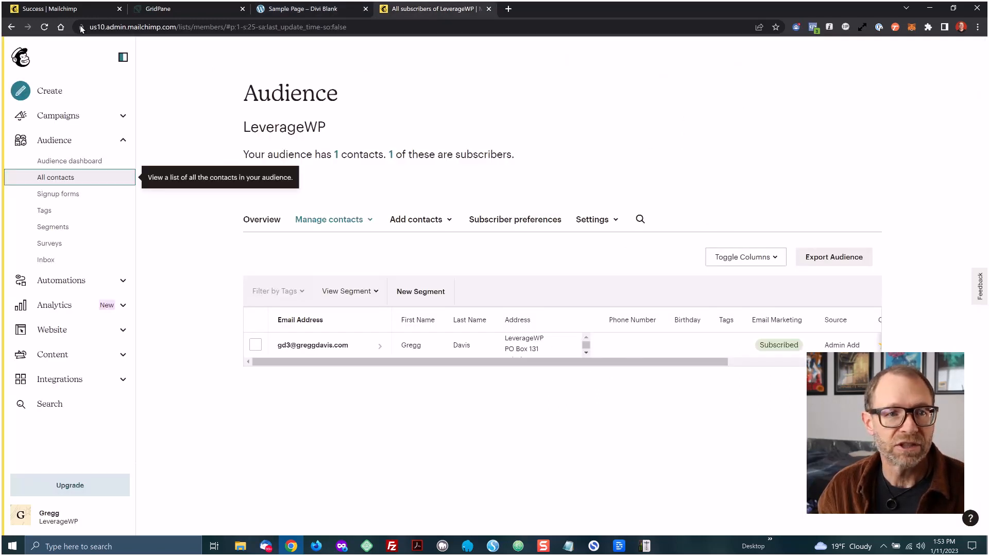
click(44, 27)
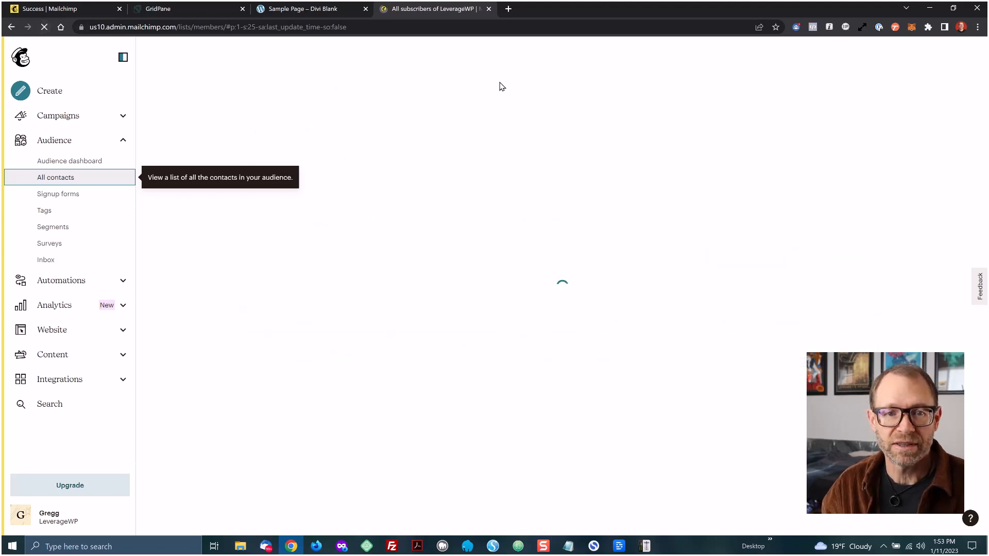